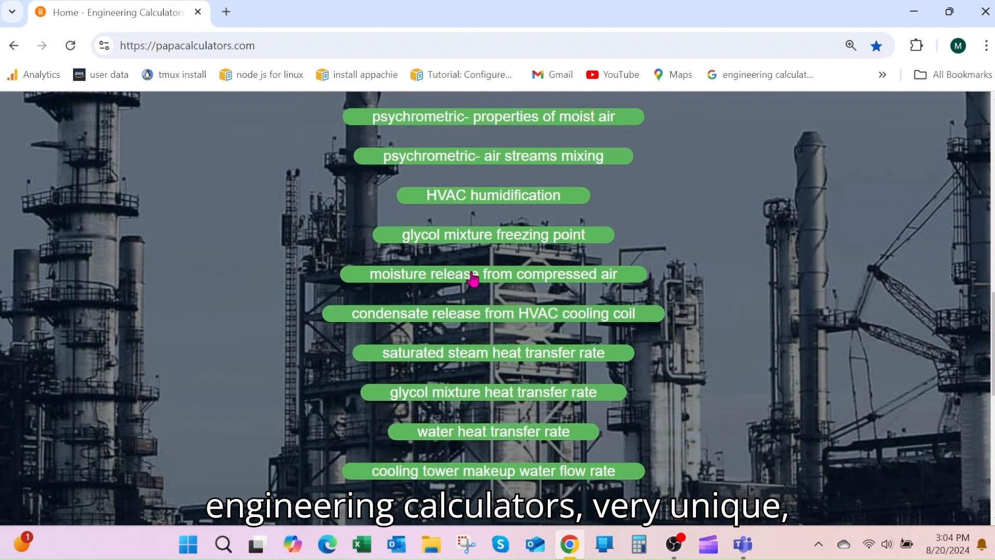
Open the pipe sizing calculator for saturated steam from the list of engineering calculators.
{"action": "scroll", "coordinate": [472, 275], "scroll_direction": "up", "scroll_amount": 7}
{"action": "scroll", "coordinate": [471, 269], "scroll_direction": "up", "scroll_amount": 8}
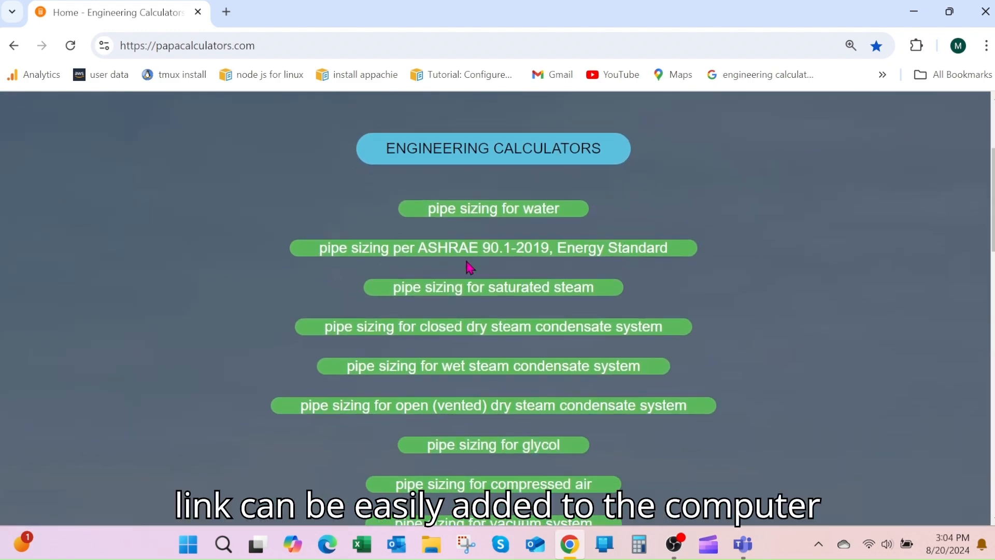
{"action": "key", "text": "ctrl+minus"}
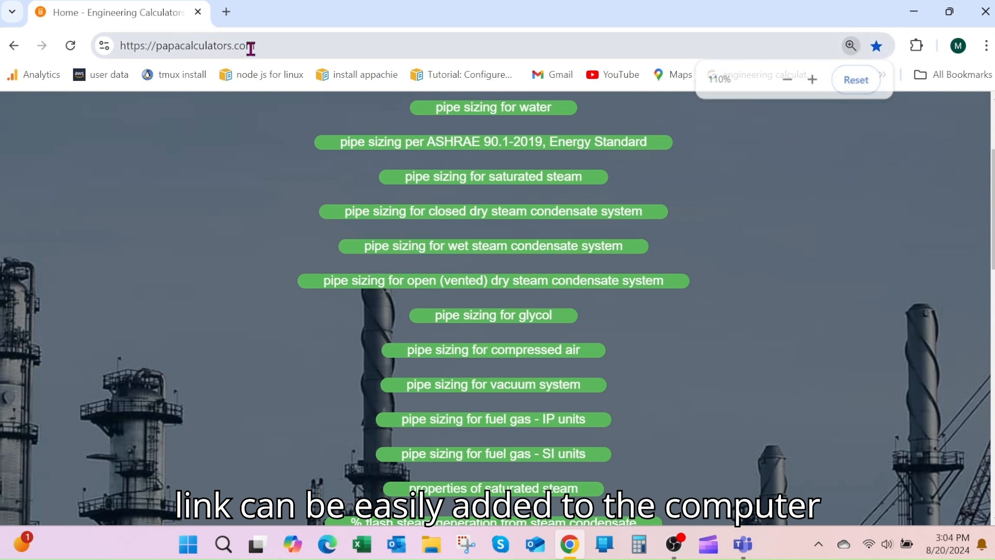
{"action": "left_click", "coordinate": [254, 45]}
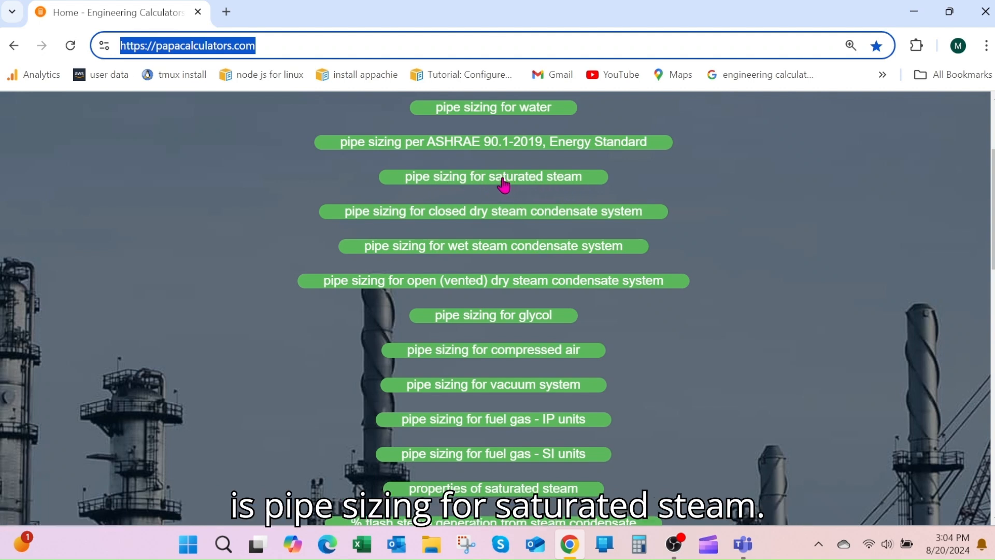
{"action": "left_click", "coordinate": [472, 183]}
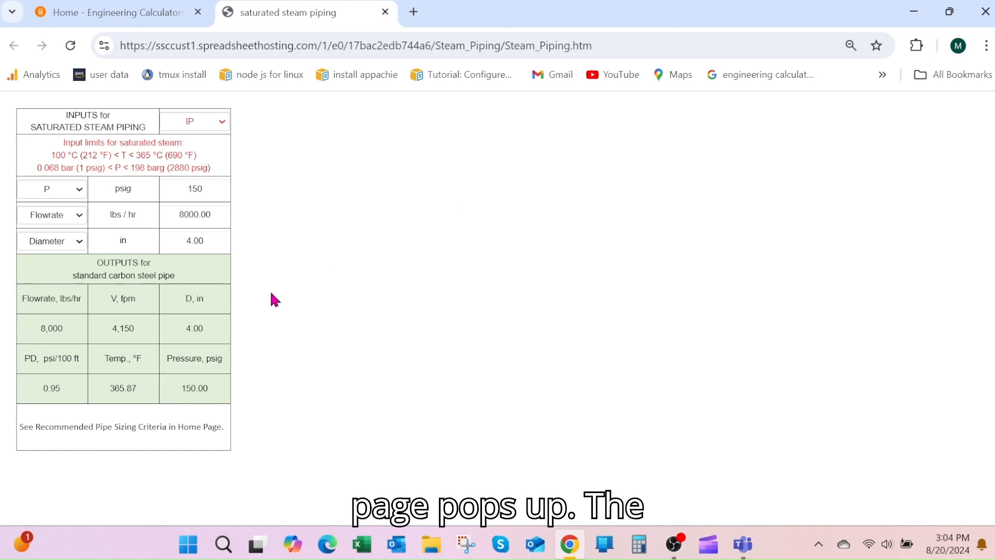
Examine the pressure and temperature input limits for saturated steam.
{"action": "key", "text": "ctrl+plus"}
{"action": "key", "text": "ctrl+plus"}
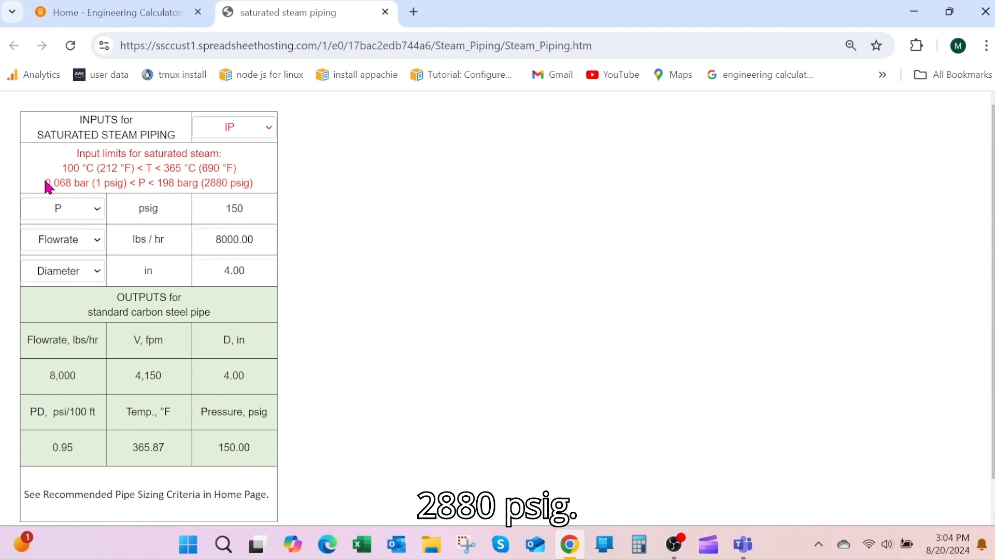
{"action": "left_click_drag", "start_coordinate": [45, 181], "coordinate": [265, 191]}
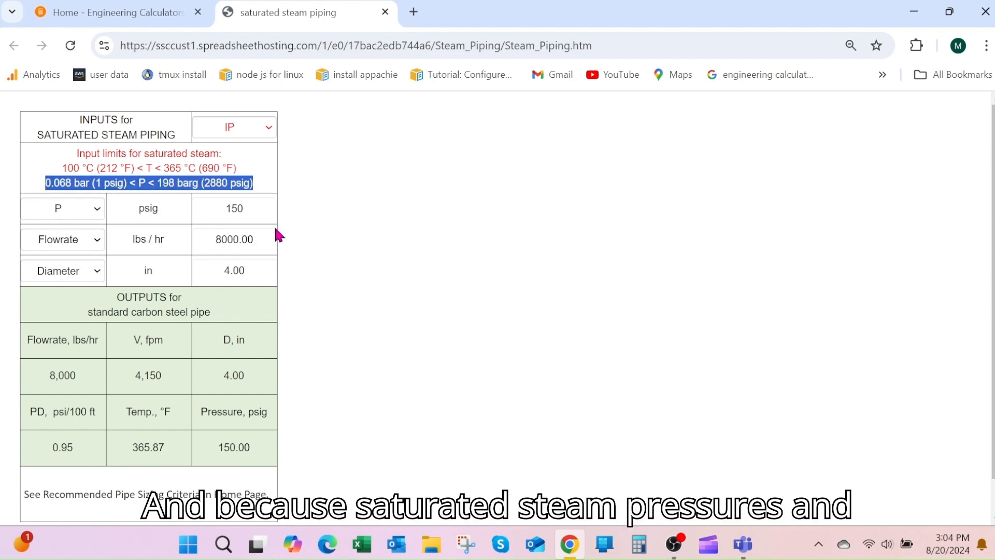
{"action": "left_click", "coordinate": [57, 168]}
{"action": "left_click_drag", "start_coordinate": [62, 163], "coordinate": [240, 172]}
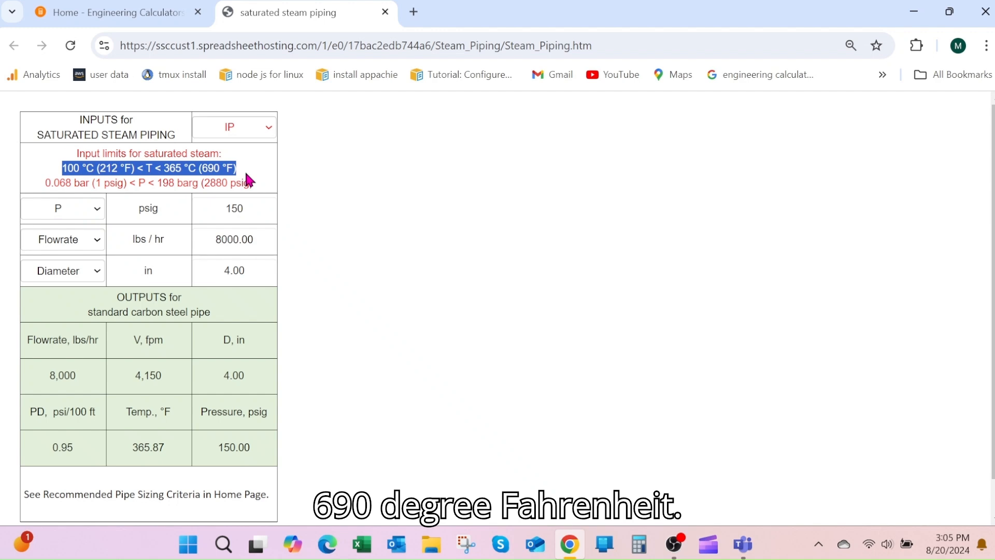
{"action": "left_click", "coordinate": [300, 172]}
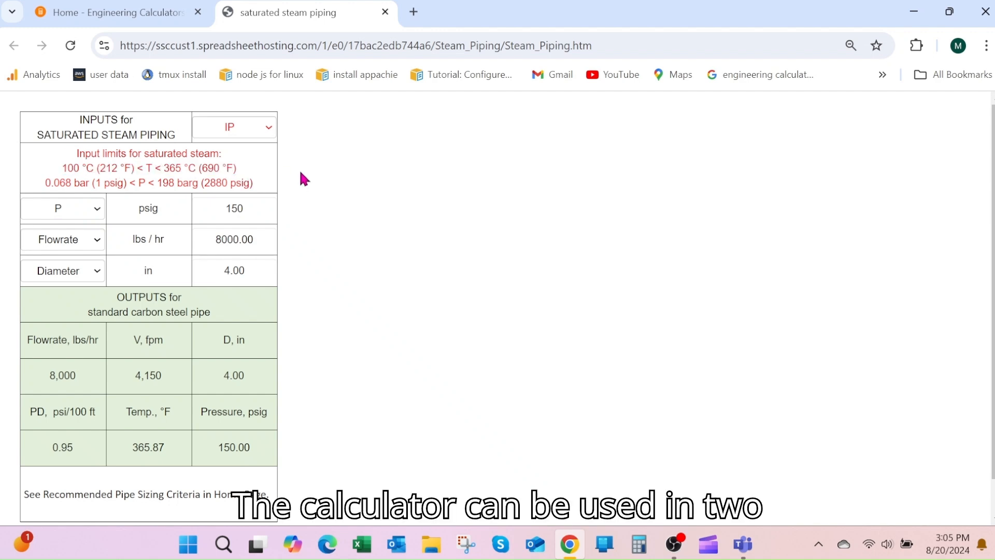
Switch the calculator's unit system to SI and back to IP.
{"action": "left_click", "coordinate": [270, 127]}
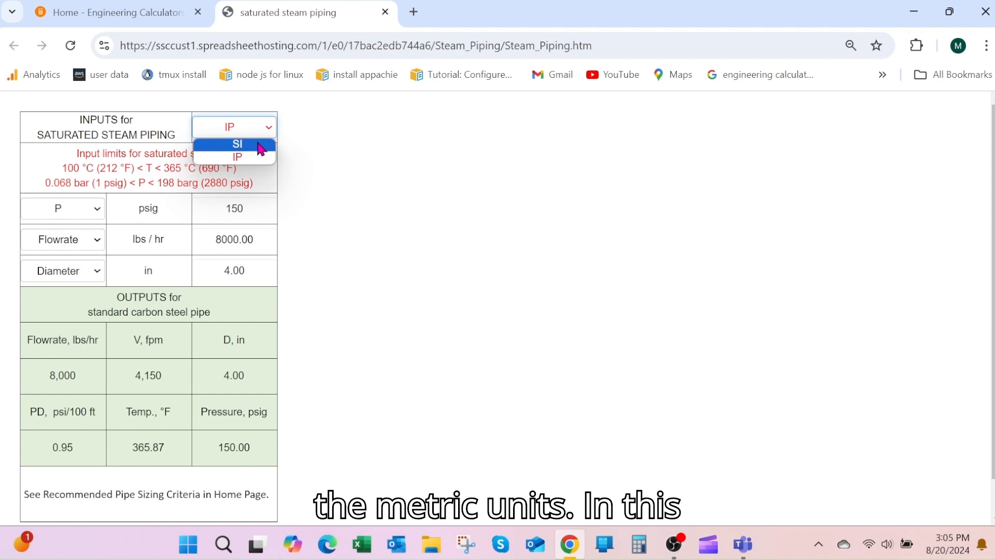
{"action": "left_click", "coordinate": [260, 149]}
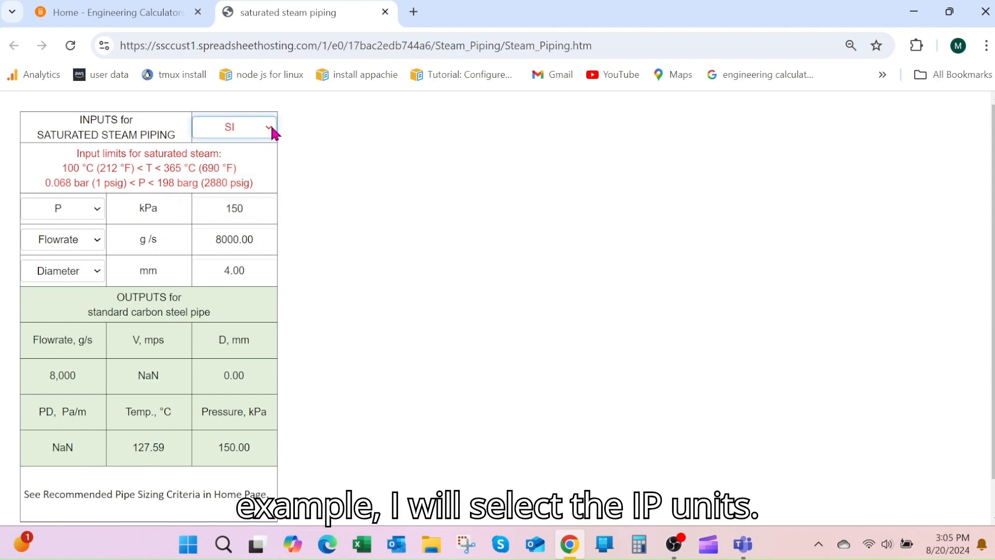
{"action": "left_click", "coordinate": [270, 127]}
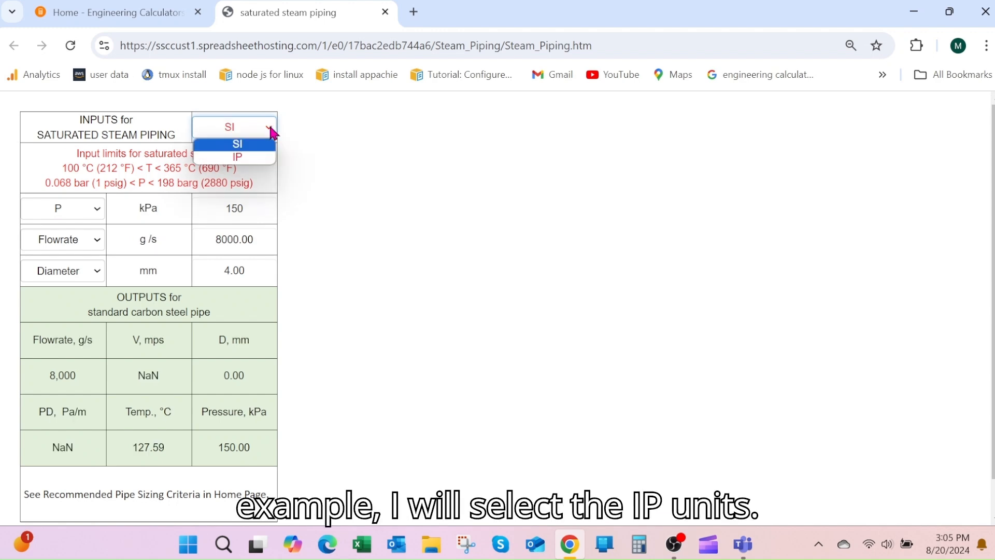
{"action": "left_click", "coordinate": [254, 155]}
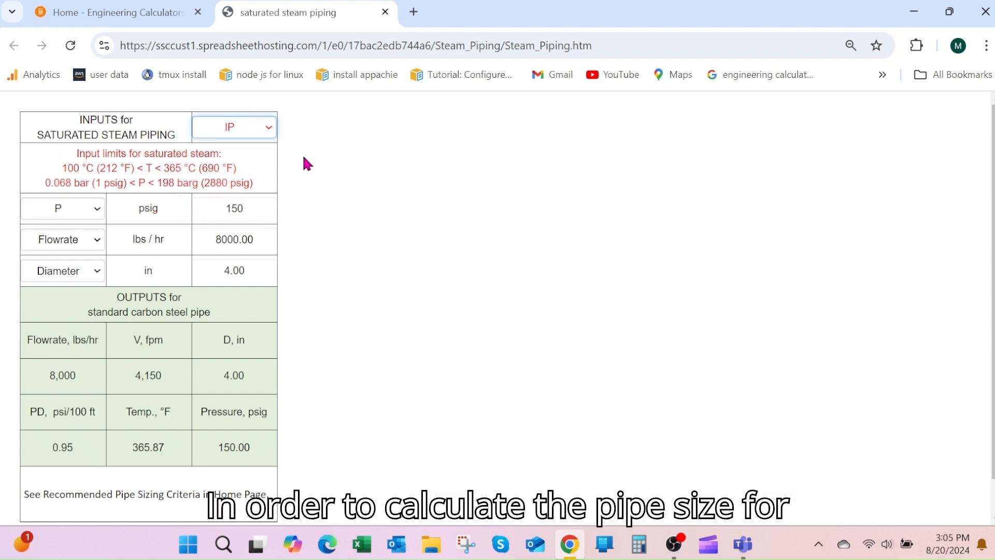
Switch the first steam input to temperature (T) and back to pressure (P).
{"action": "scroll", "coordinate": [300, 168], "scroll_direction": "down", "scroll_amount": 1}
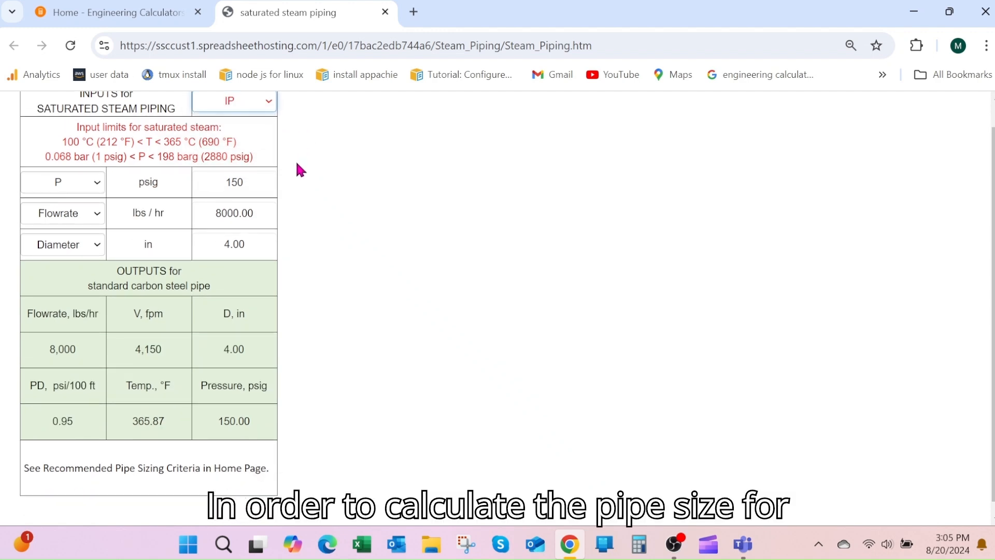
{"action": "scroll", "coordinate": [298, 168], "scroll_direction": "up", "scroll_amount": 1}
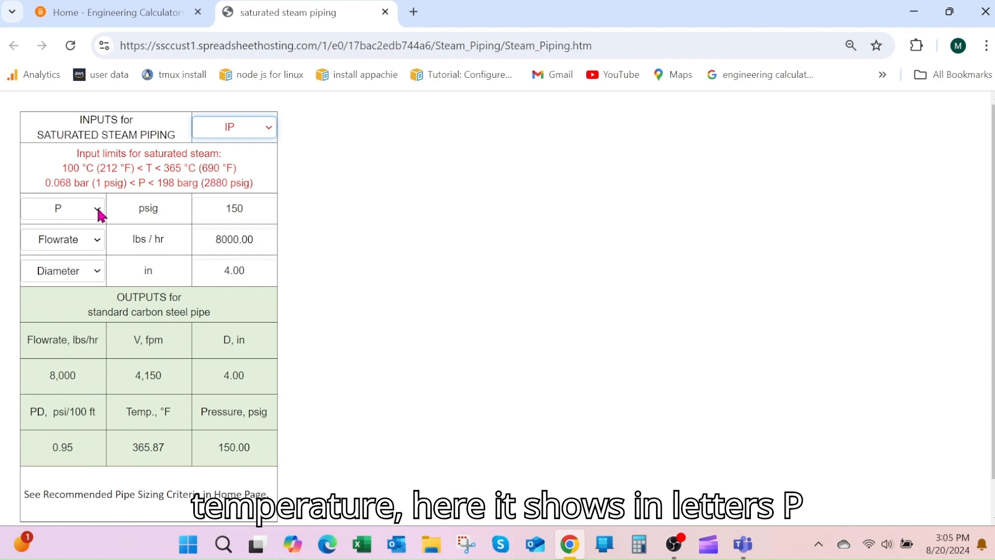
{"action": "left_click", "coordinate": [94, 209]}
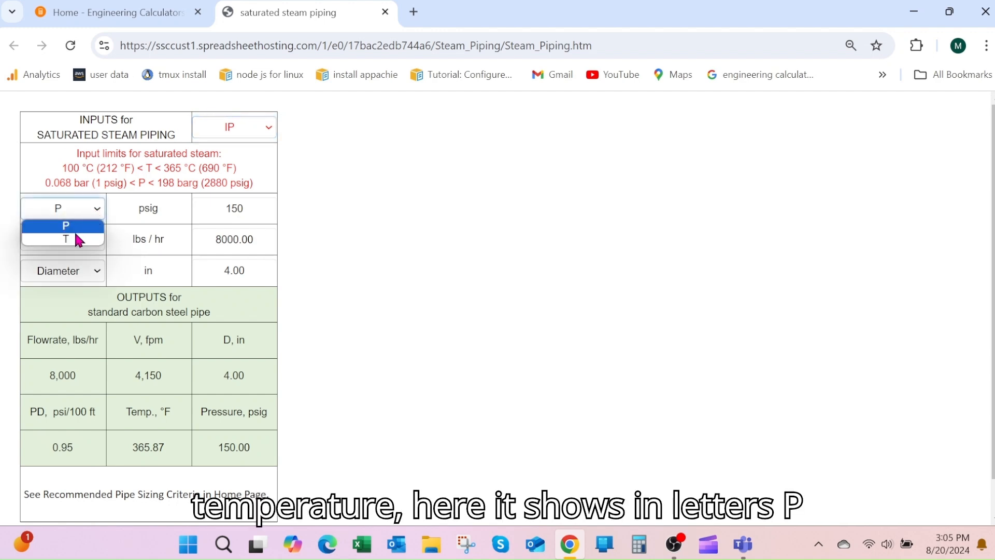
{"action": "left_click", "coordinate": [78, 242]}
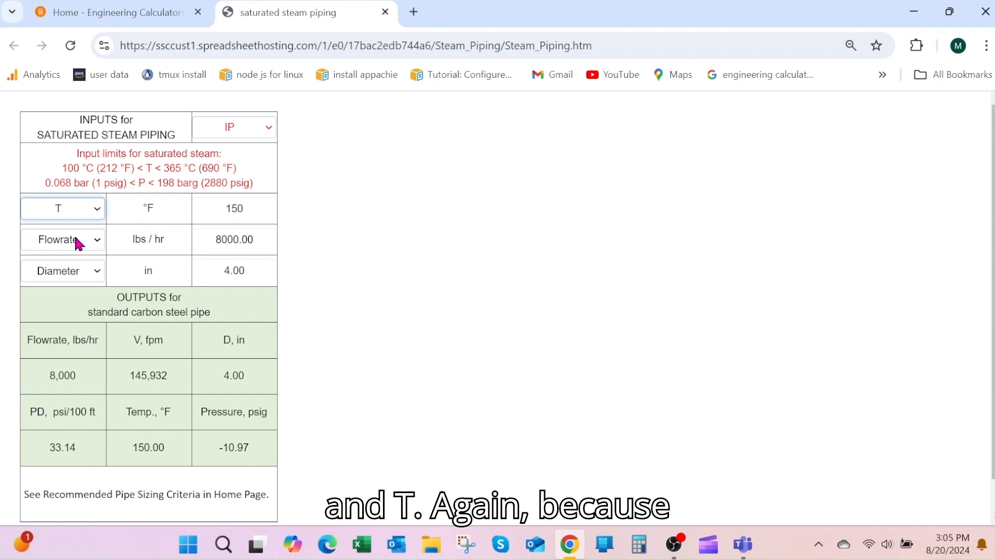
{"action": "left_click", "coordinate": [98, 208]}
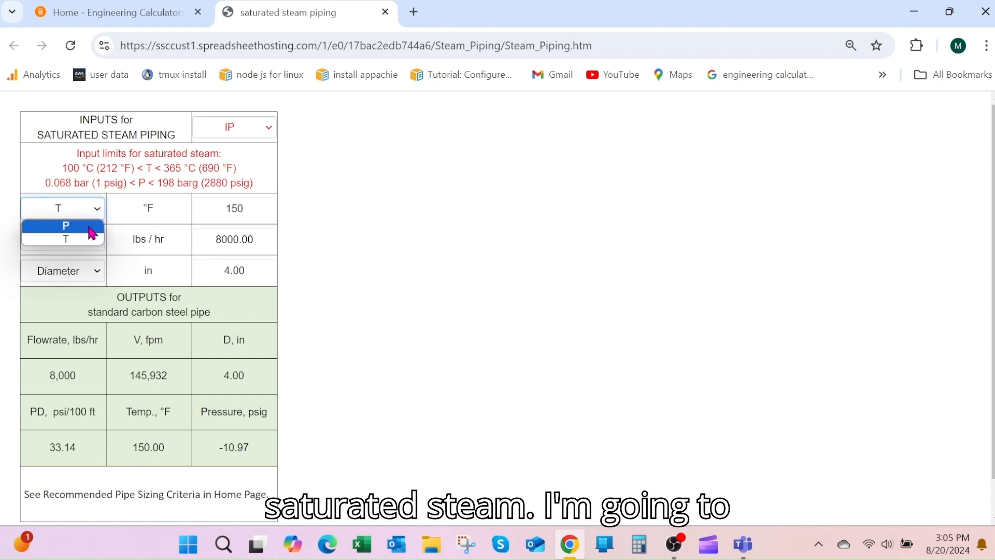
{"action": "left_click", "coordinate": [90, 227]}
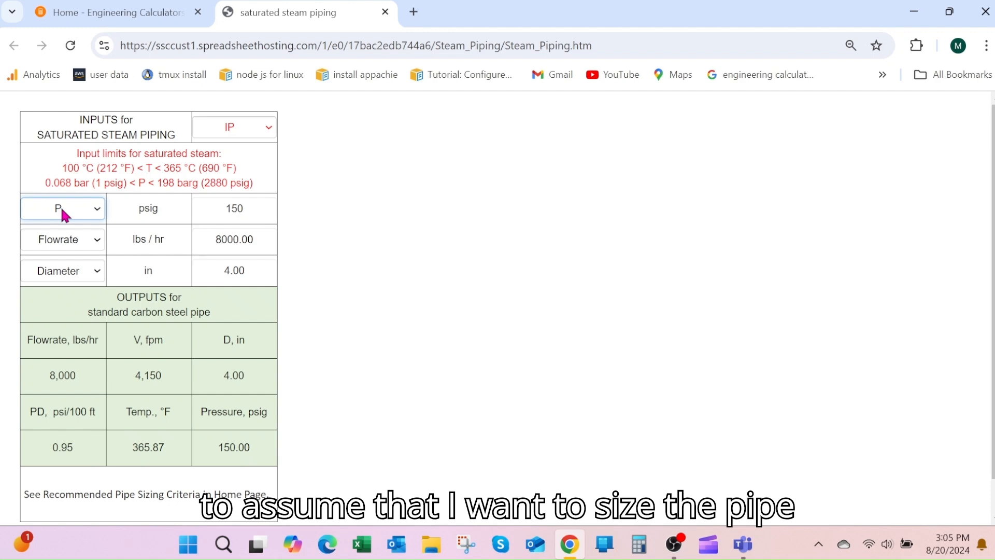
Set the steam pressure to 130 psig and the flow rate to 15000 lbs/hr.
{"action": "double_click", "coordinate": [230, 207]}
{"action": "type", "text": "130"}
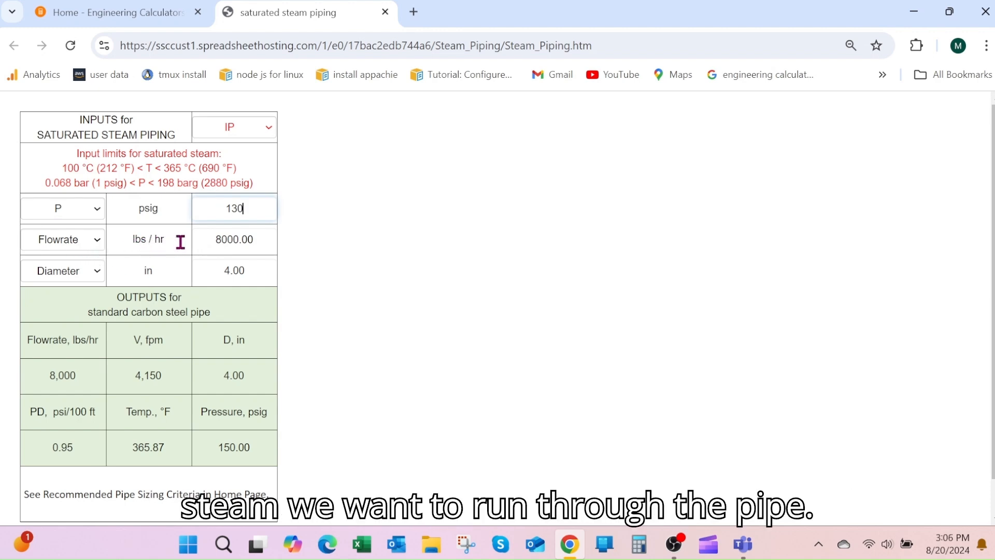
{"action": "left_click", "coordinate": [216, 239]}
{"action": "left_click_drag", "start_coordinate": [215, 239], "coordinate": [259, 238]}
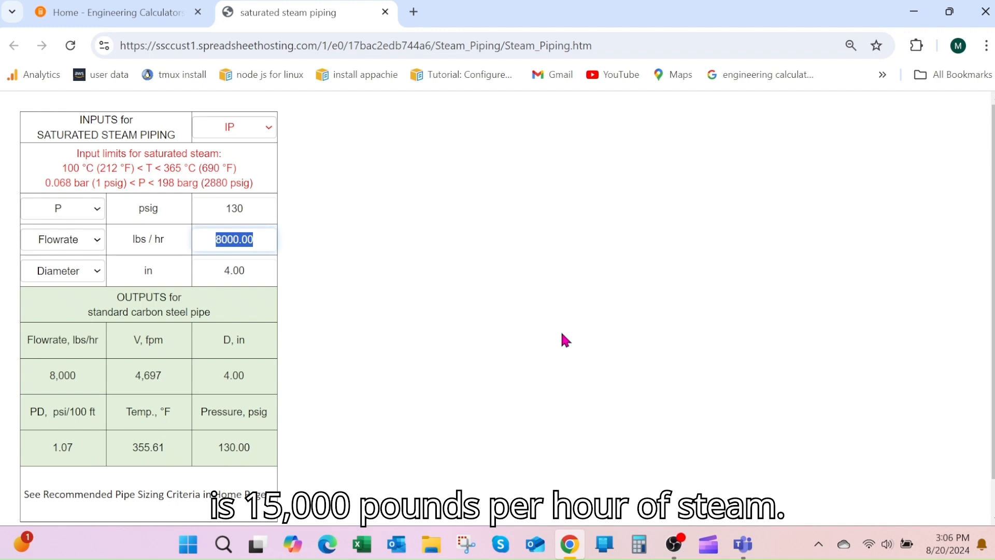
{"action": "type", "text": "15000"}
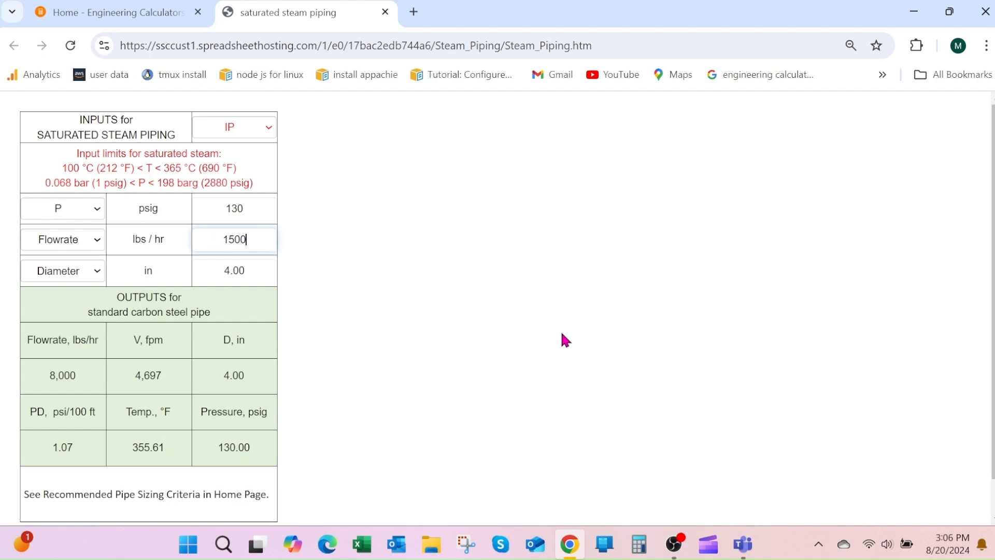
{"action": "key", "text": "Return"}
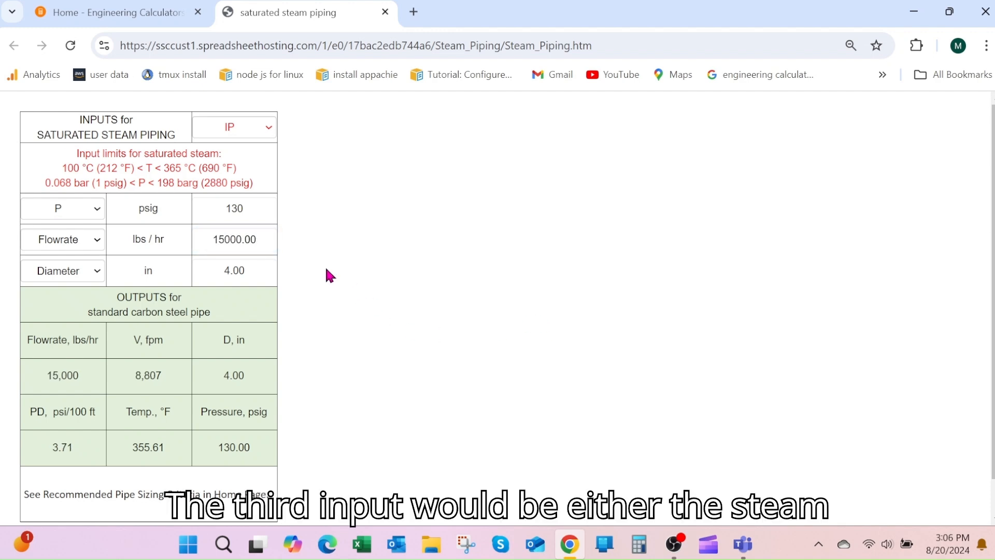
Make pressure drop (PD) the third input and set it to 3 psi/100 ft.
{"action": "left_click", "coordinate": [96, 273]}
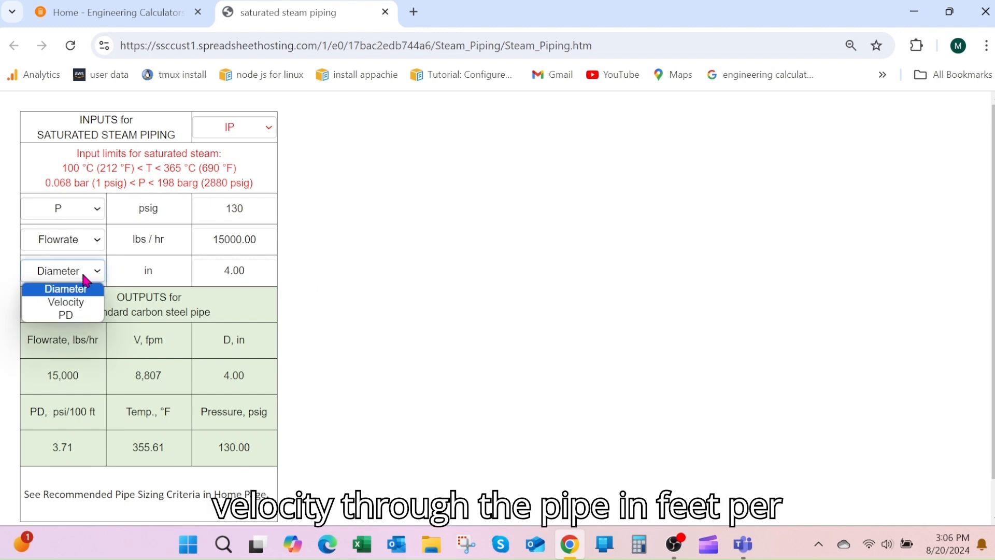
{"action": "left_click", "coordinate": [81, 304]}
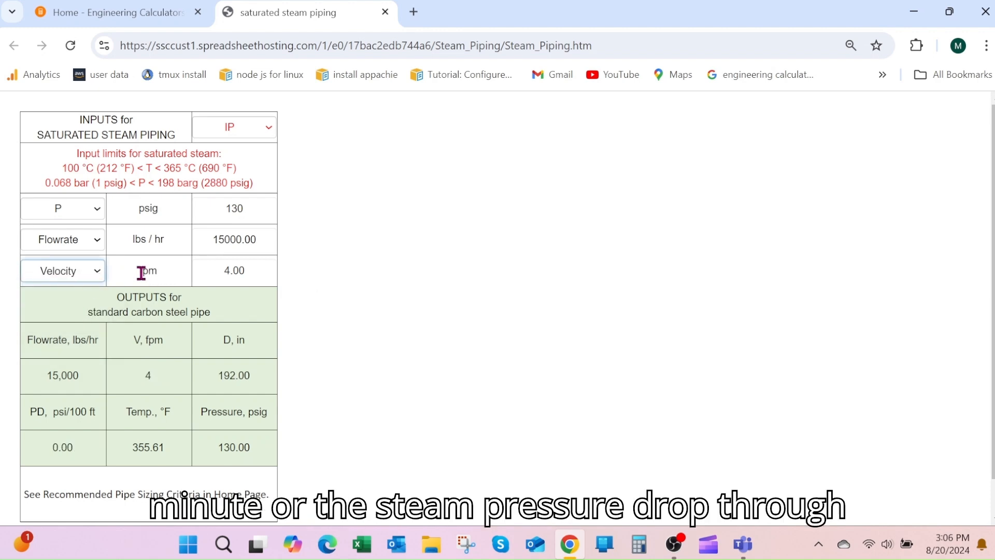
{"action": "left_click", "coordinate": [95, 271]}
{"action": "left_click", "coordinate": [74, 315]}
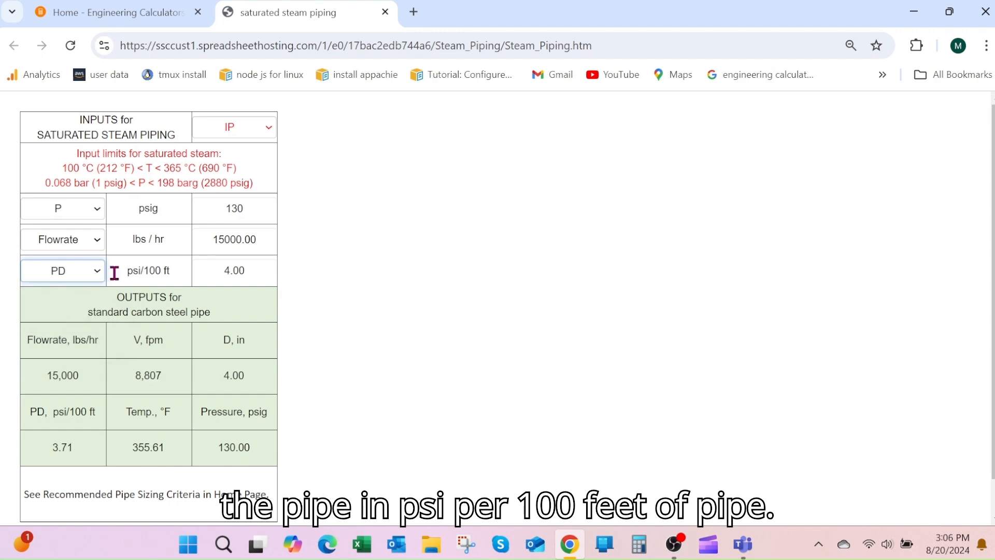
{"action": "double_click", "coordinate": [218, 269]}
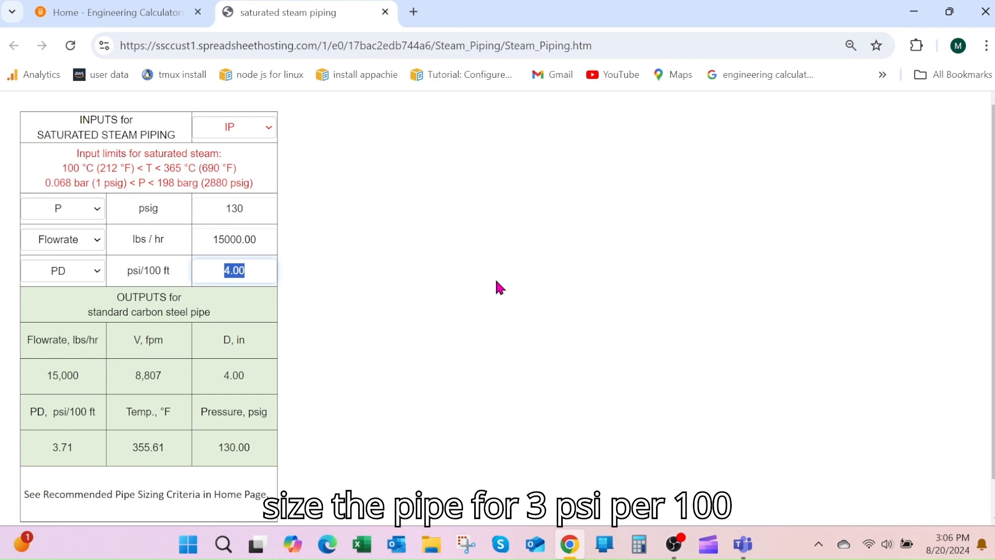
{"action": "type", "text": "3"}
{"action": "left_click", "coordinate": [336, 327]}
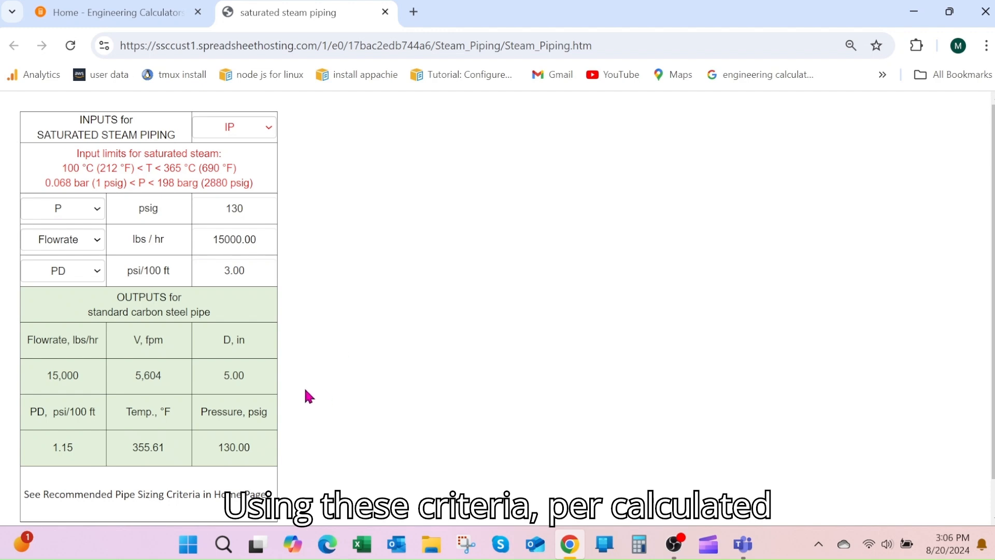
Examine the calculated pipe diameter, steam velocity and pressure drop in the outputs.
{"action": "scroll", "coordinate": [297, 386], "scroll_direction": "down", "scroll_amount": 1}
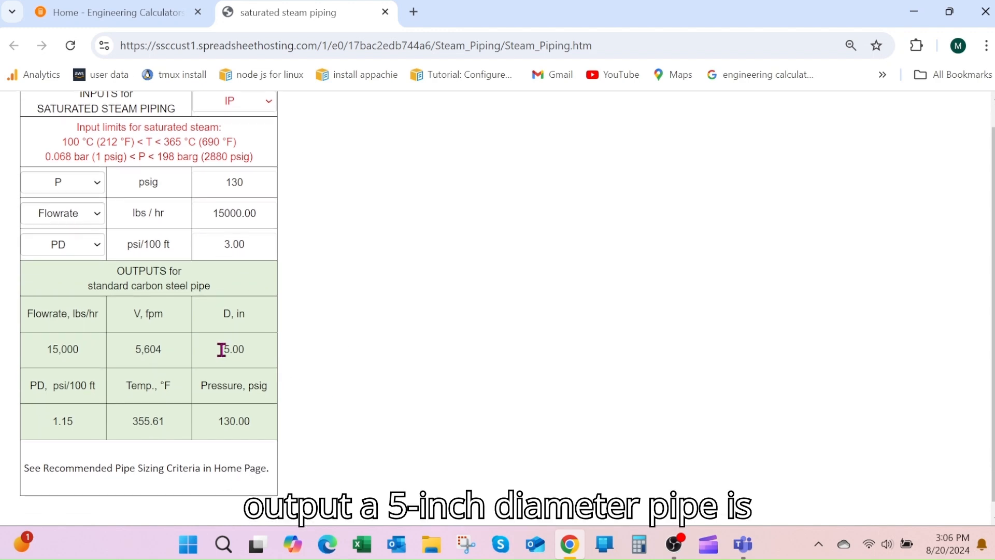
{"action": "left_click_drag", "start_coordinate": [222, 349], "coordinate": [257, 349]}
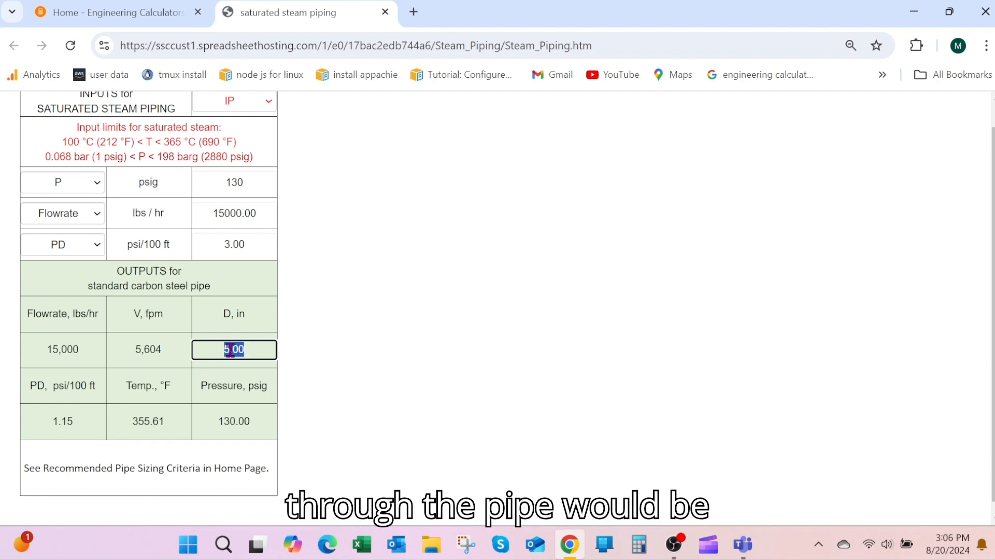
{"action": "left_click_drag", "start_coordinate": [132, 349], "coordinate": [185, 351]}
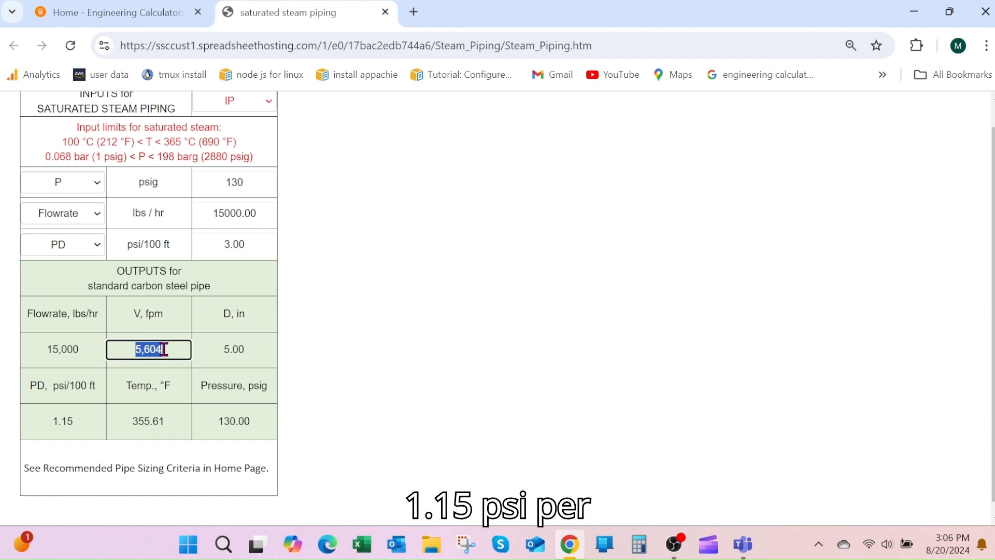
{"action": "left_click_drag", "start_coordinate": [48, 421], "coordinate": [104, 422]}
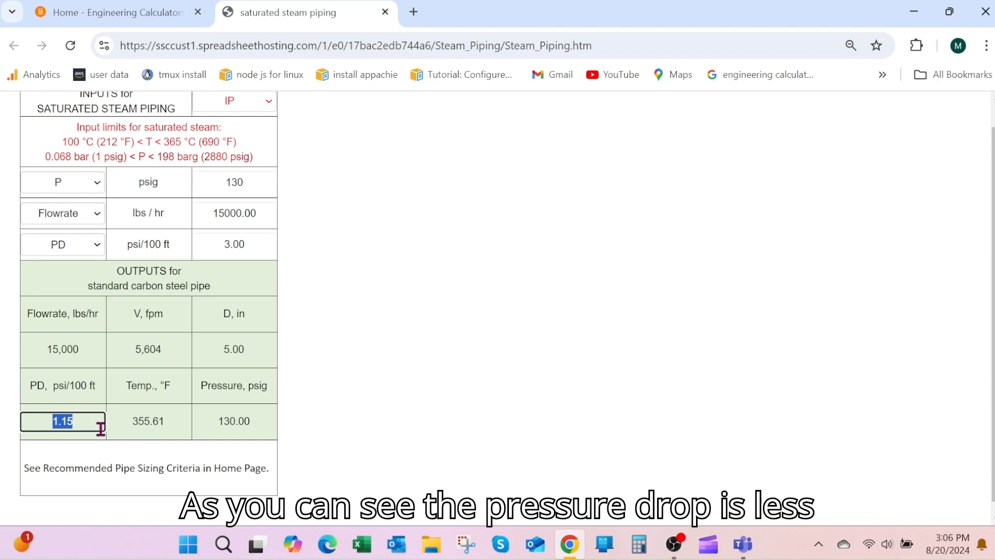
{"action": "left_click", "coordinate": [99, 426]}
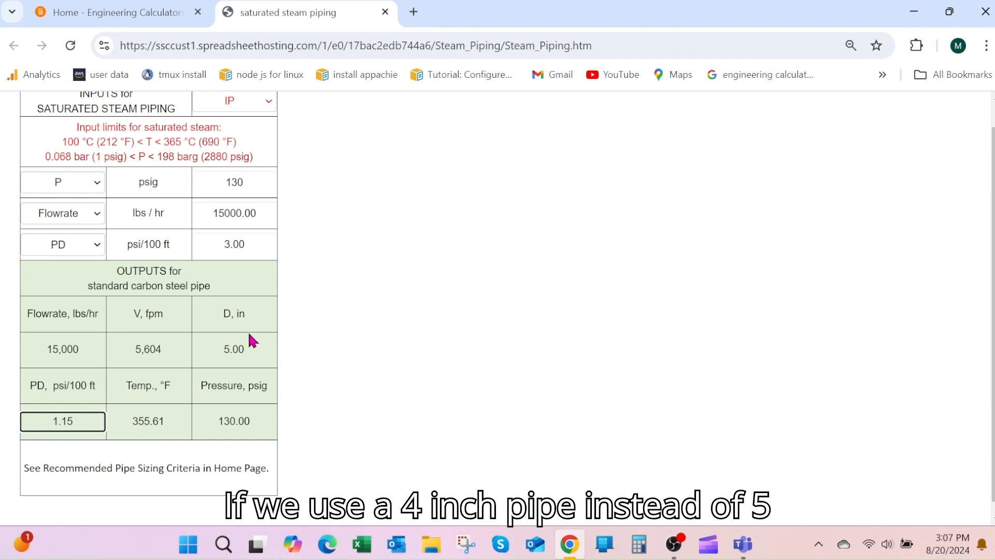
Change the second input from flow rate to Diameter and set it to 6 in.
{"action": "scroll", "coordinate": [249, 334], "scroll_direction": "up", "scroll_amount": 1}
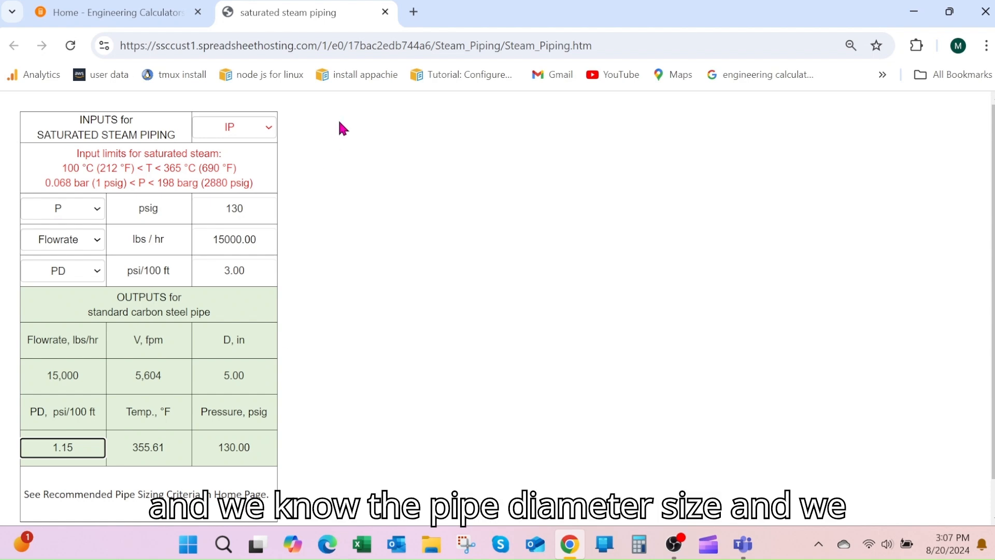
{"action": "left_click", "coordinate": [97, 239]}
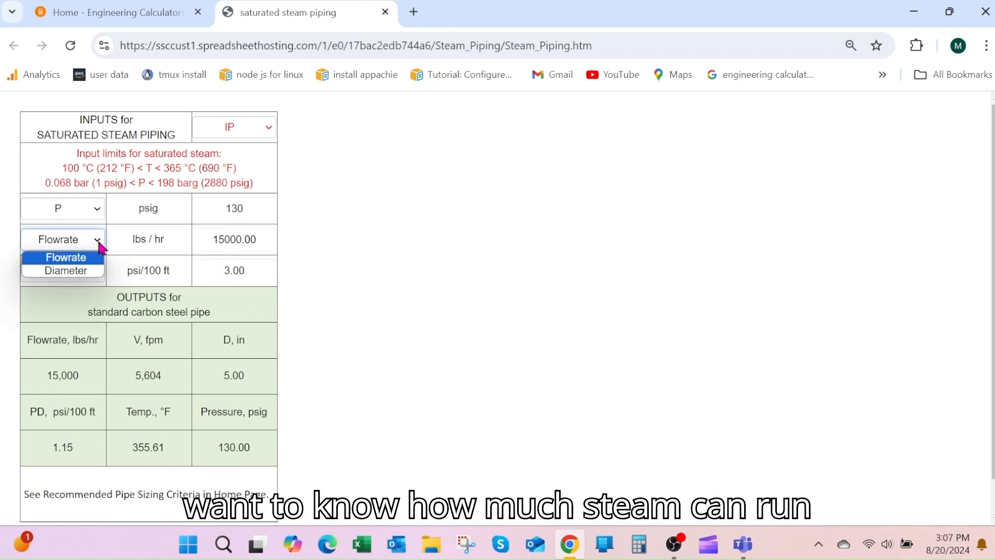
{"action": "left_click", "coordinate": [78, 271]}
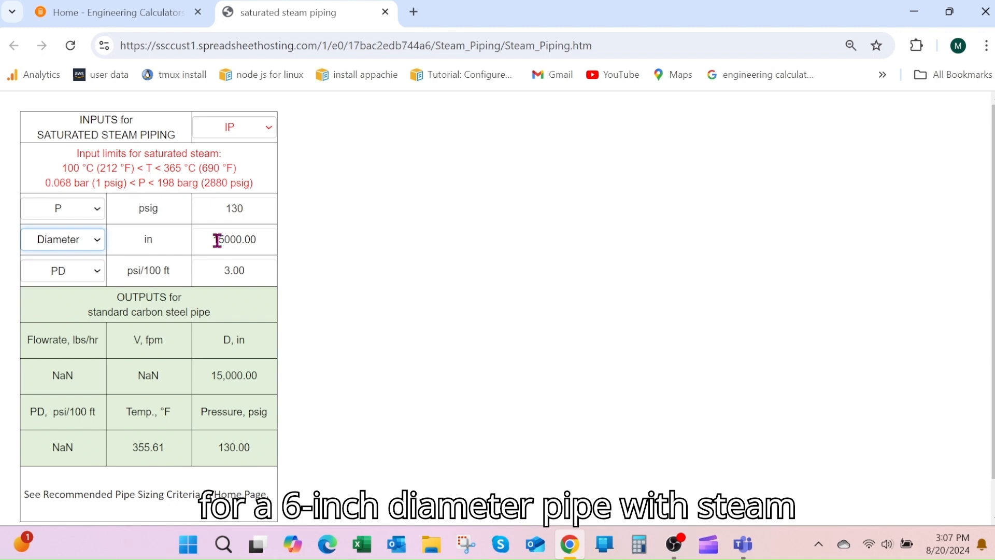
{"action": "left_click_drag", "start_coordinate": [217, 240], "coordinate": [275, 240]}
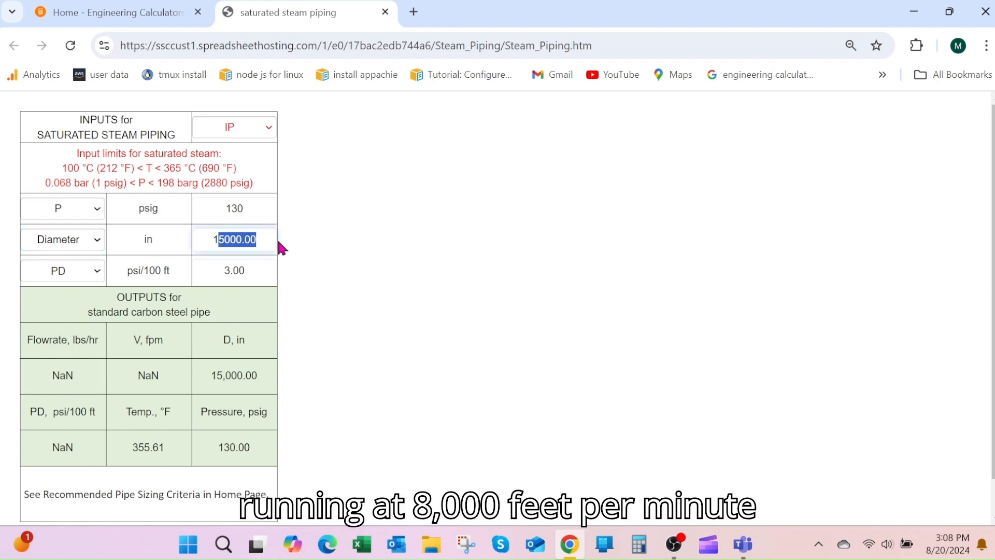
{"action": "key", "text": "BackSpace"}
{"action": "key", "text": "BackSpace"}
{"action": "type", "text": "6"}
{"action": "left_click", "coordinate": [217, 269]}
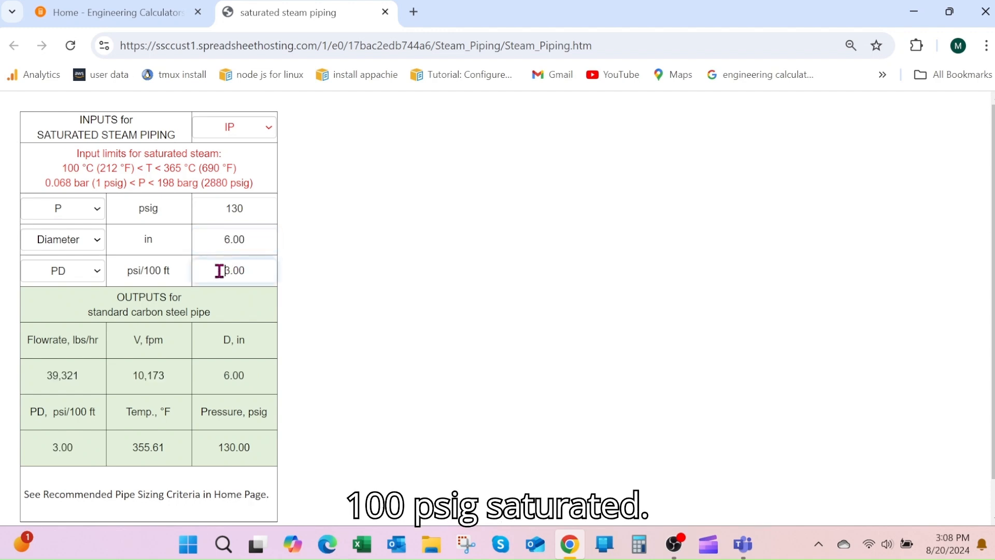
Make Velocity the third input at 8000 fpm and set the steam pressure to 100 psig.
{"action": "left_click", "coordinate": [96, 274]}
{"action": "left_click", "coordinate": [72, 301]}
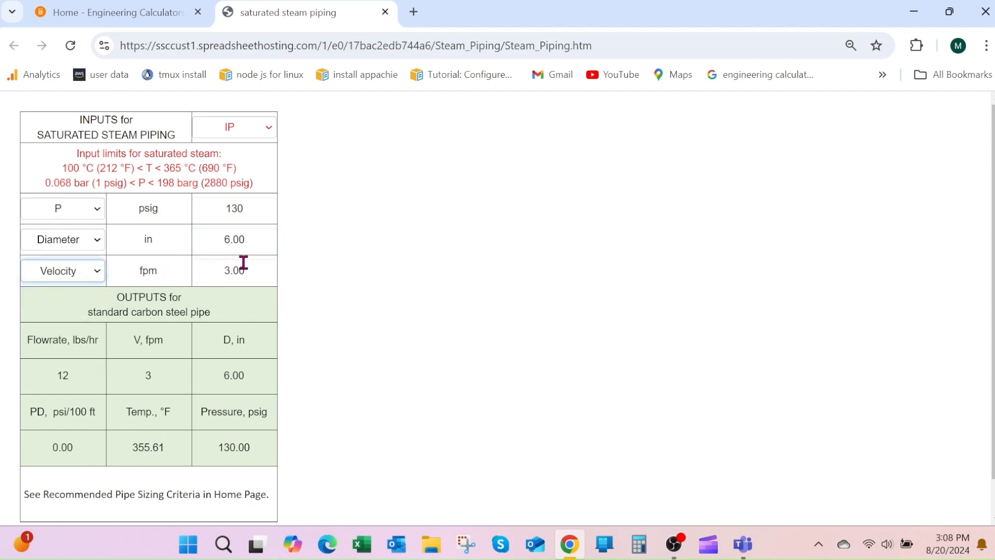
{"action": "left_click_drag", "start_coordinate": [222, 269], "coordinate": [383, 283]}
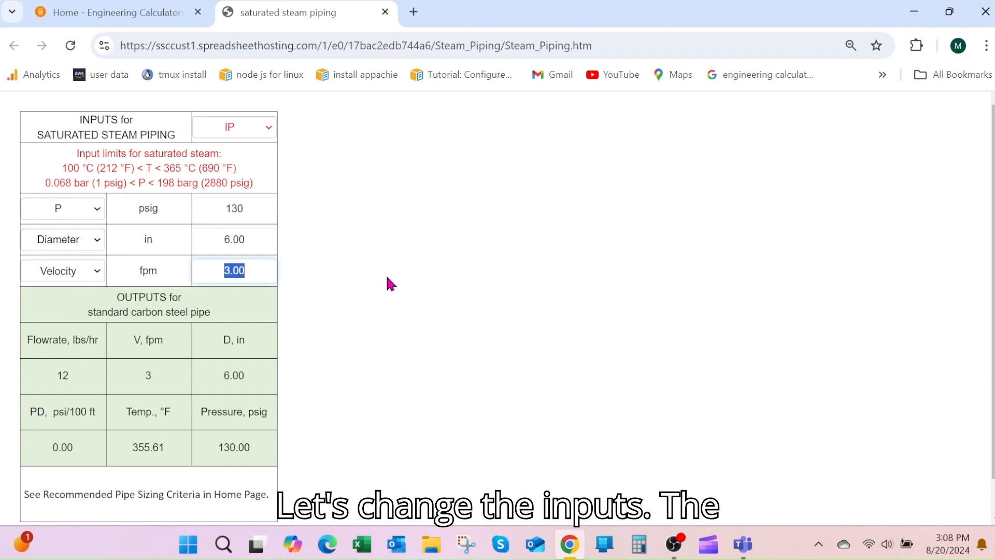
{"action": "type", "text": "8000"}
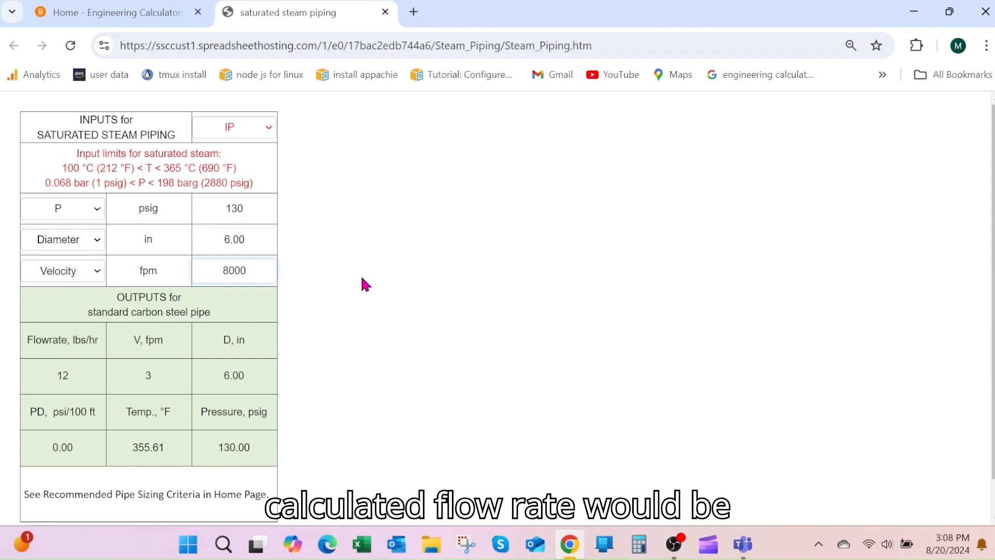
{"action": "left_click_drag", "start_coordinate": [220, 207], "coordinate": [288, 216]}
{"action": "type", "text": "100"}
{"action": "left_click", "coordinate": [365, 251]}
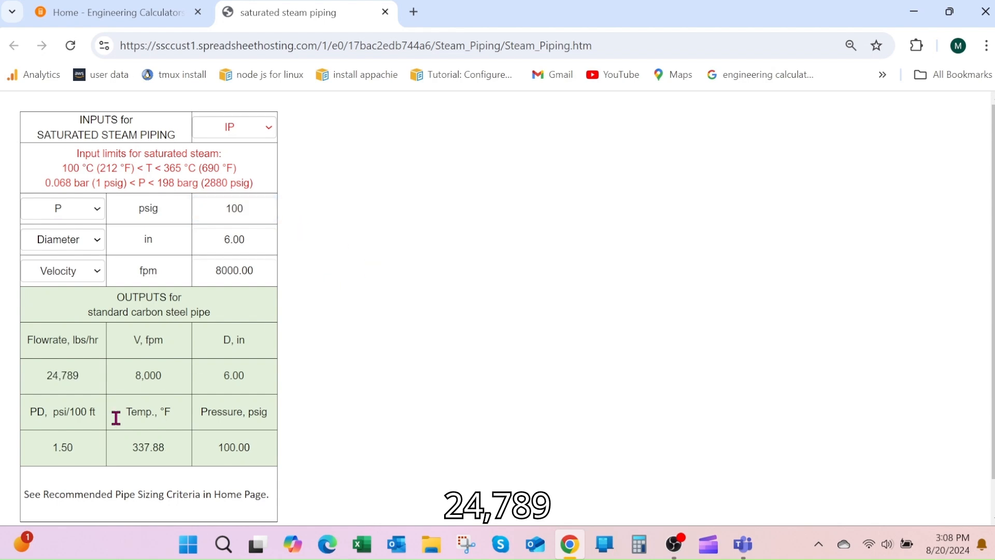
Examine the calculated flow rate and pressure drop, and read the note about recommended pipe sizing criteria below the outputs.
{"action": "left_click_drag", "start_coordinate": [53, 376], "coordinate": [97, 380]}
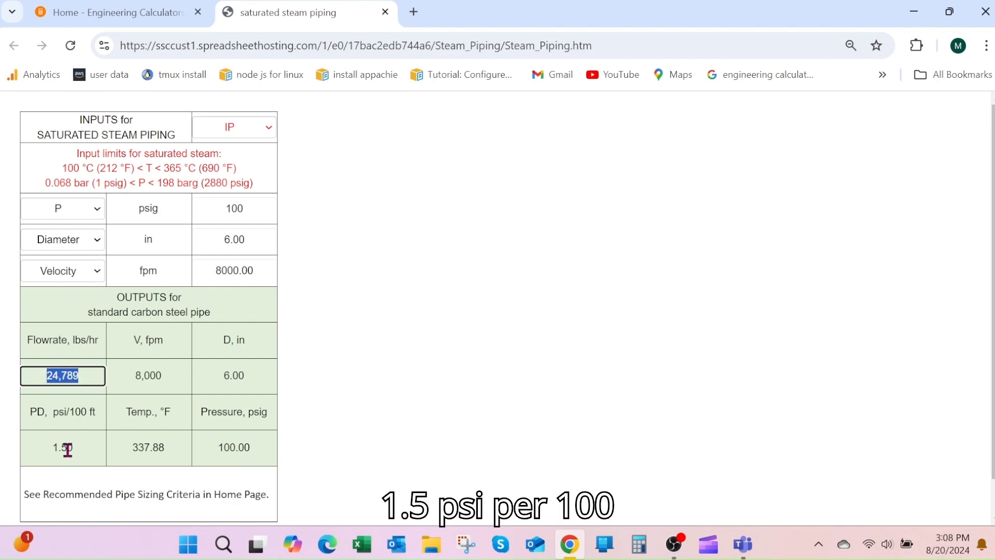
{"action": "left_click_drag", "start_coordinate": [52, 447], "coordinate": [75, 447]}
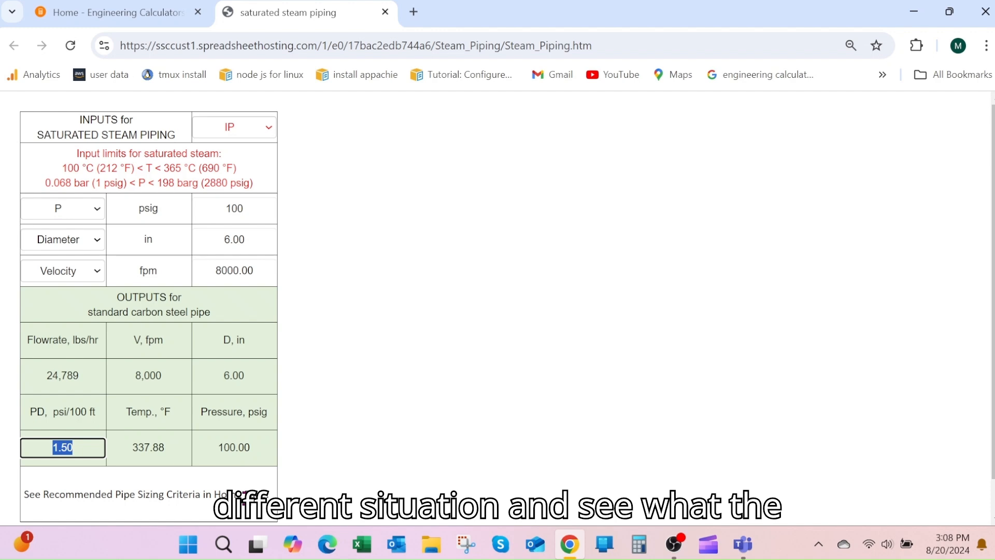
{"action": "left_click", "coordinate": [287, 470]}
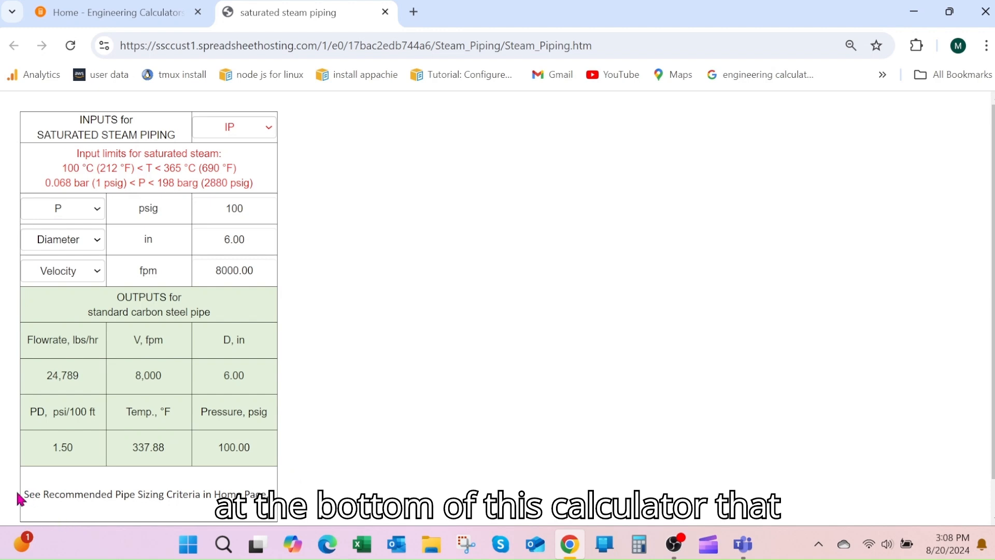
{"action": "left_click_drag", "start_coordinate": [23, 494], "coordinate": [269, 504]}
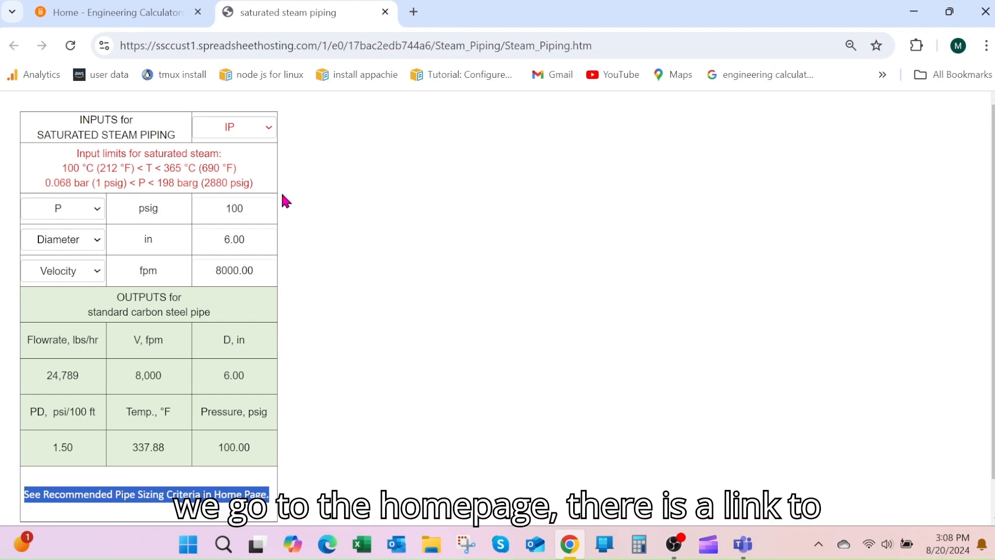
Return to the Papa Calculators home page and open its Recommended Pipe Sizing Criteria page.
{"action": "left_click", "coordinate": [129, 14]}
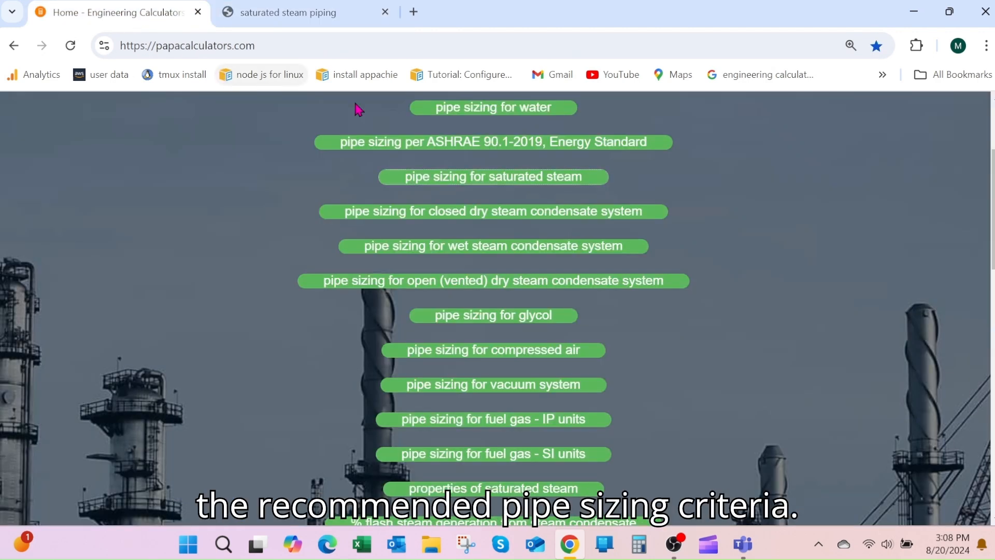
{"action": "scroll", "coordinate": [725, 166], "scroll_direction": "up", "scroll_amount": 3}
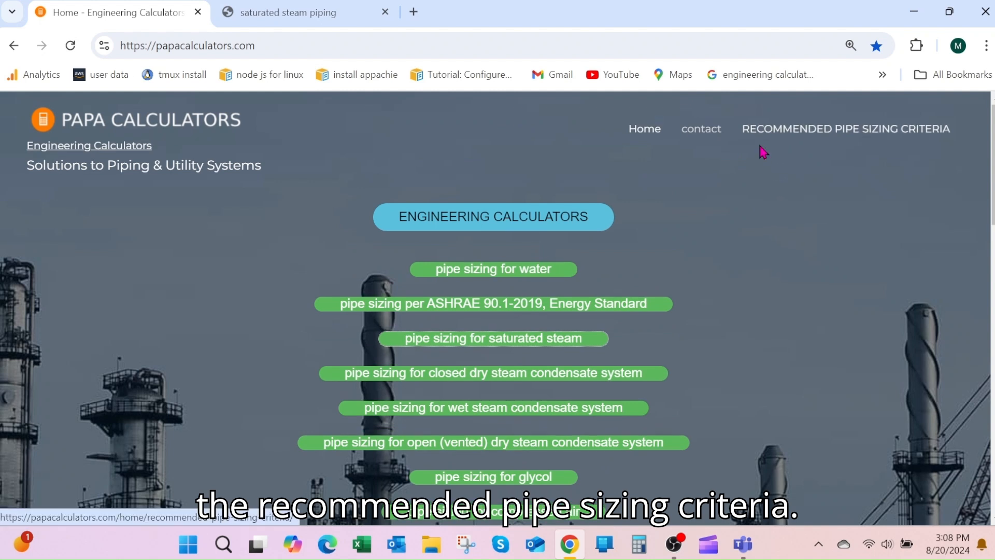
{"action": "left_click", "coordinate": [827, 138]}
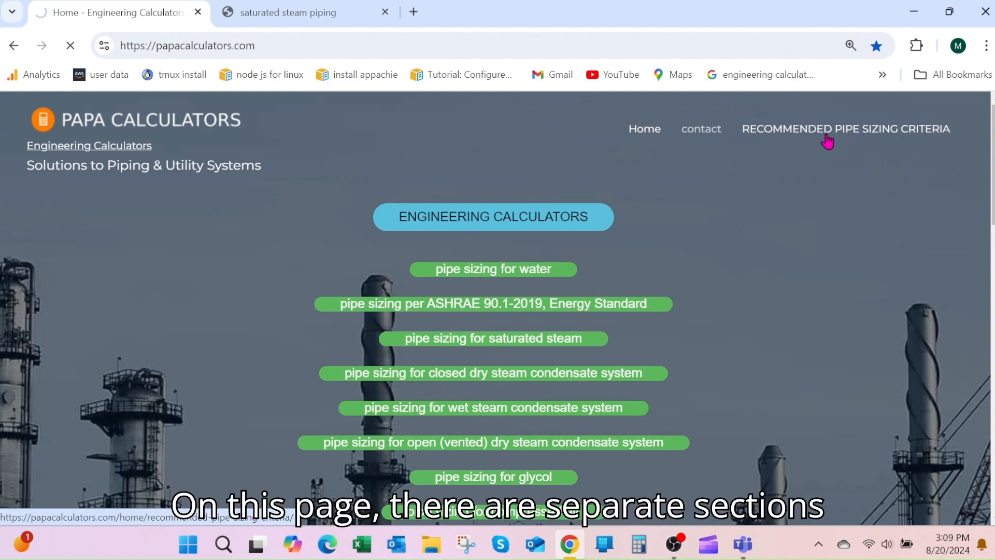
{"action": "key", "text": "ctrl+plus"}
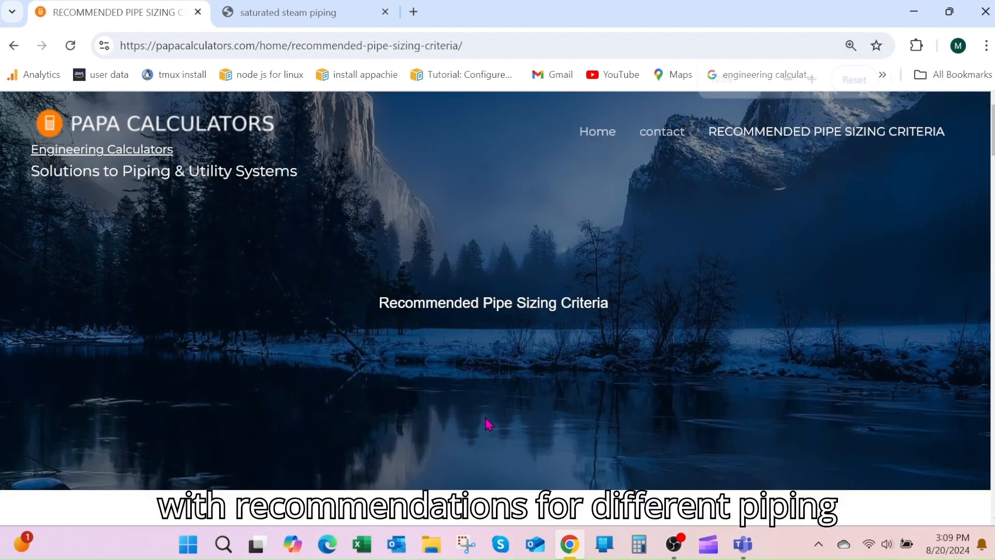
Look through the recommended pipe sizing criteria from the city water section to the natural gas section.
{"action": "scroll", "coordinate": [484, 412], "scroll_direction": "down", "scroll_amount": 4}
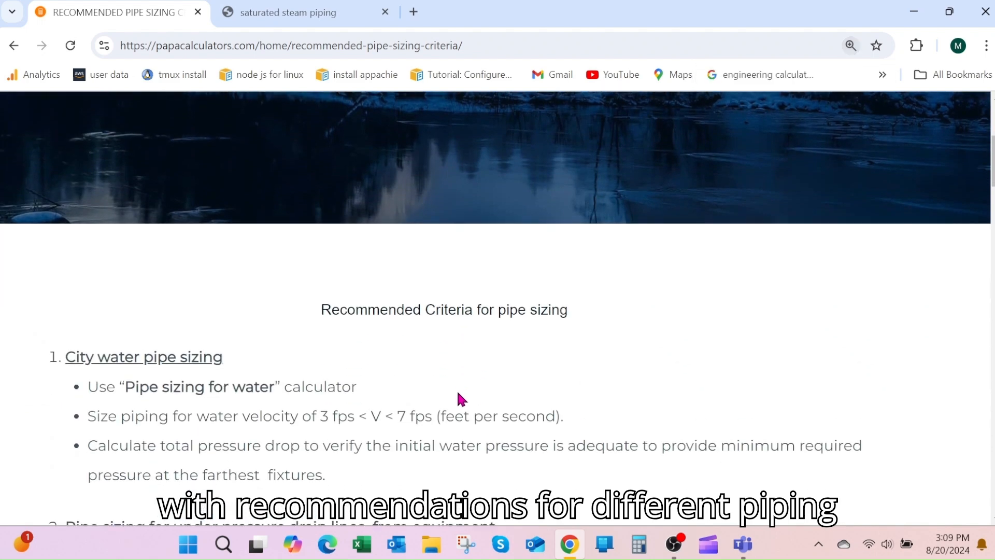
{"action": "scroll", "coordinate": [456, 394], "scroll_direction": "down", "scroll_amount": 2}
{"action": "scroll", "coordinate": [449, 388], "scroll_direction": "down", "scroll_amount": 1}
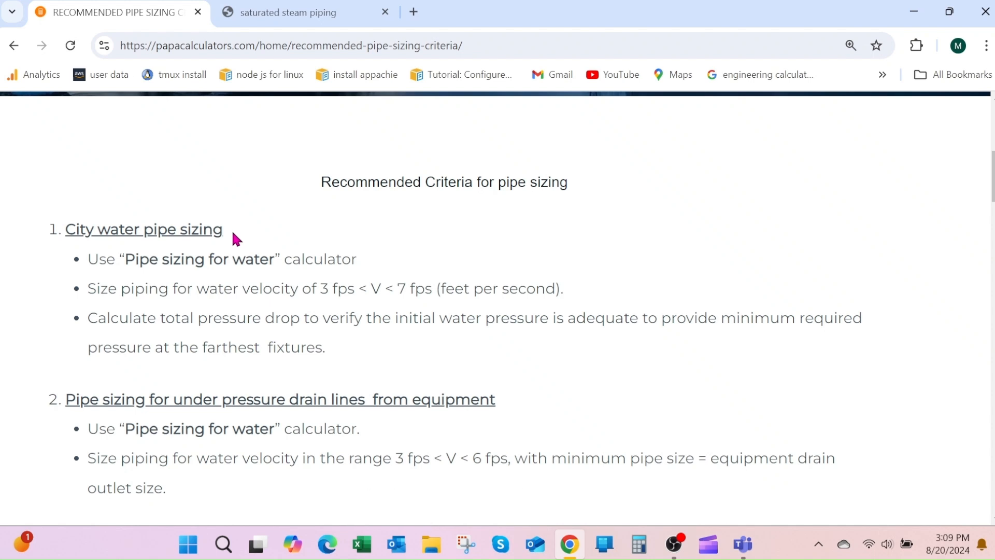
{"action": "scroll", "coordinate": [234, 234], "scroll_direction": "down", "scroll_amount": 3}
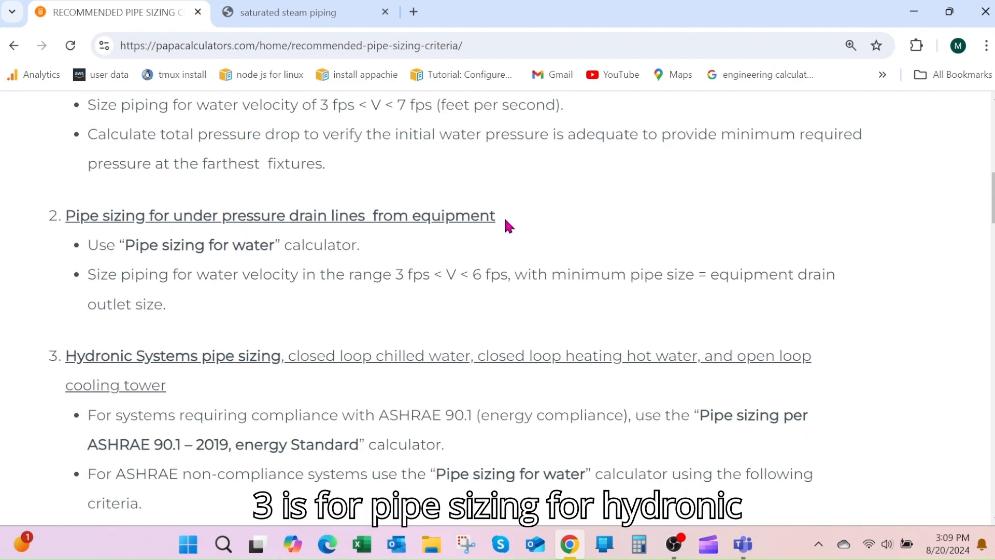
{"action": "scroll", "coordinate": [506, 226], "scroll_direction": "down", "scroll_amount": 3}
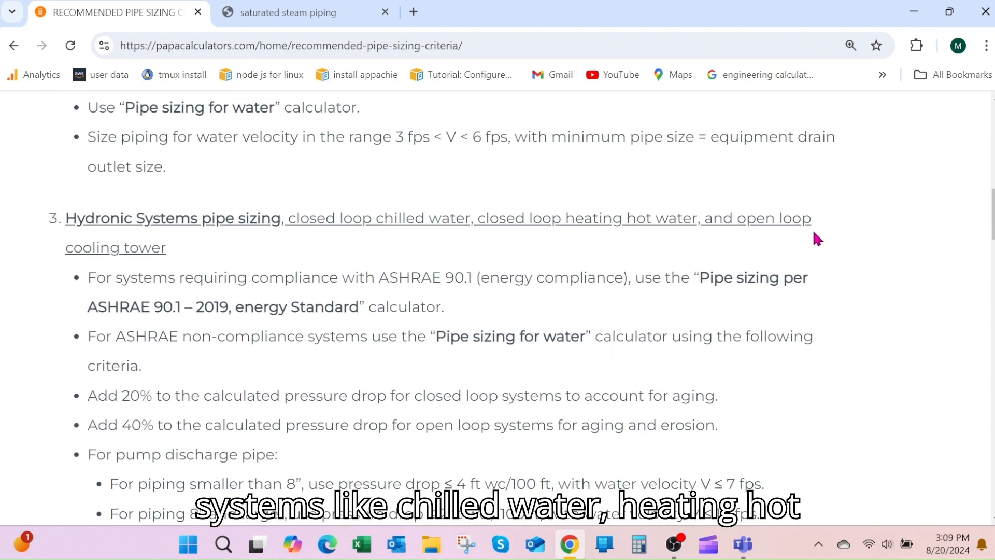
{"action": "scroll", "coordinate": [812, 228], "scroll_direction": "down", "scroll_amount": 1}
{"action": "scroll", "coordinate": [760, 216], "scroll_direction": "down", "scroll_amount": 1}
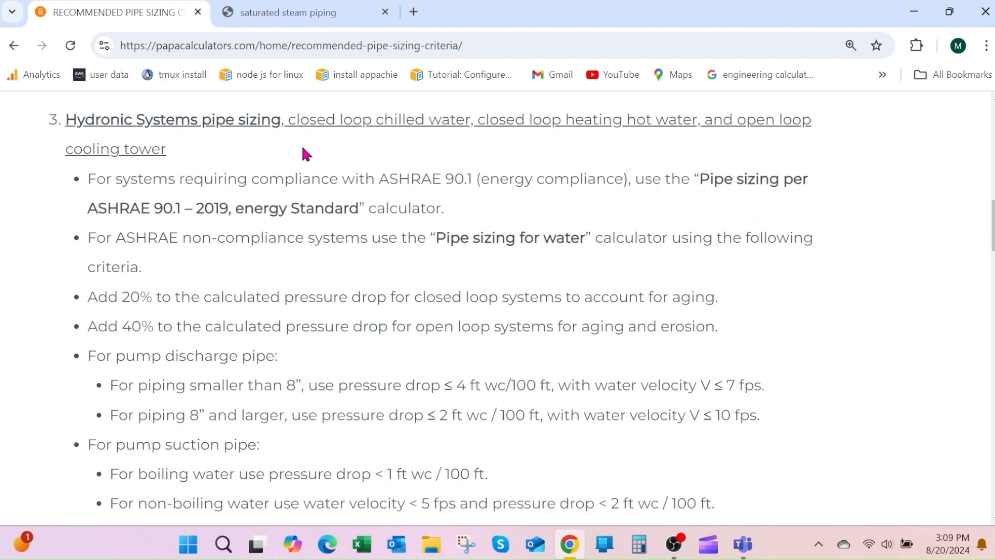
{"action": "scroll", "coordinate": [301, 149], "scroll_direction": "down", "scroll_amount": 3}
{"action": "scroll", "coordinate": [313, 191], "scroll_direction": "down", "scroll_amount": 2}
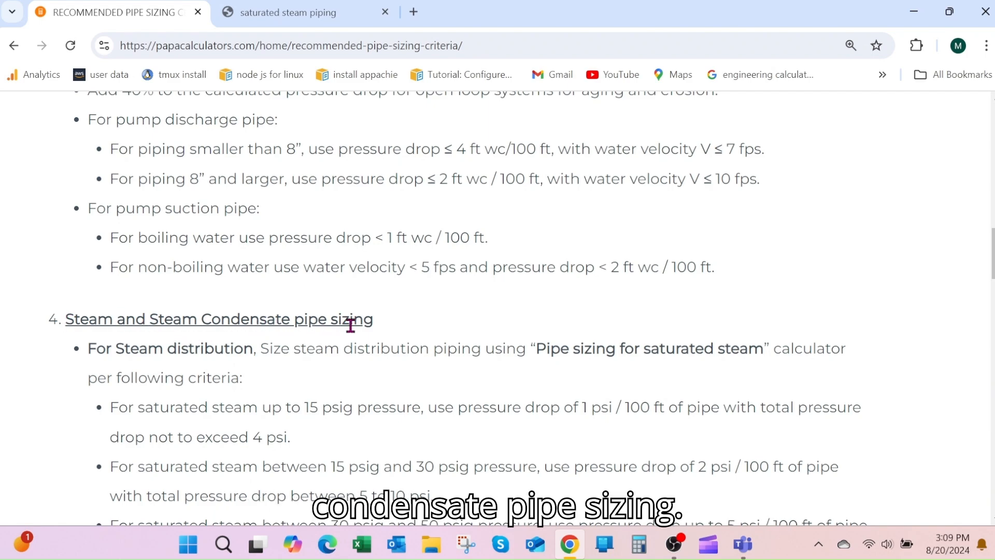
{"action": "scroll", "coordinate": [391, 320], "scroll_direction": "down", "scroll_amount": 1}
{"action": "scroll", "coordinate": [394, 321], "scroll_direction": "down", "scroll_amount": 12}
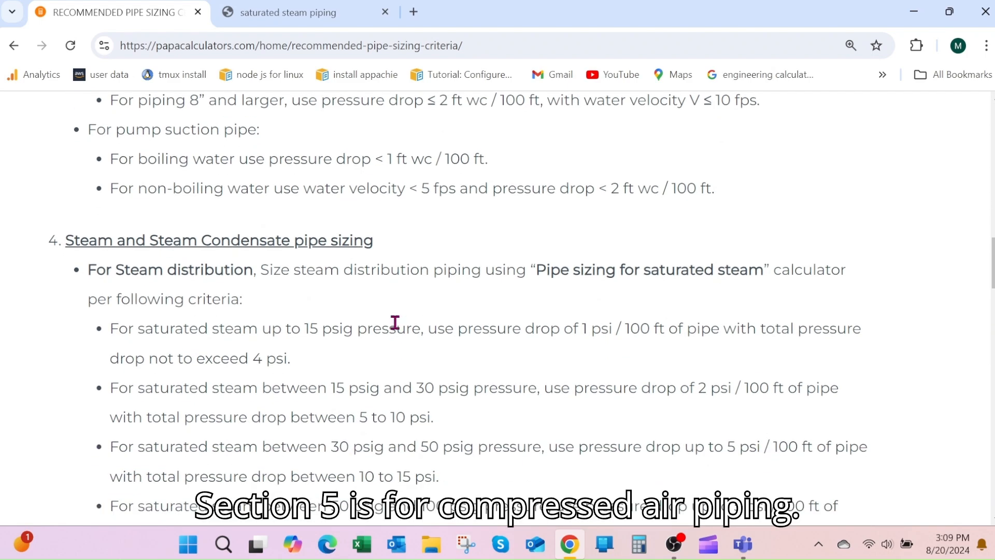
{"action": "scroll", "coordinate": [364, 336], "scroll_direction": "down", "scroll_amount": 14}
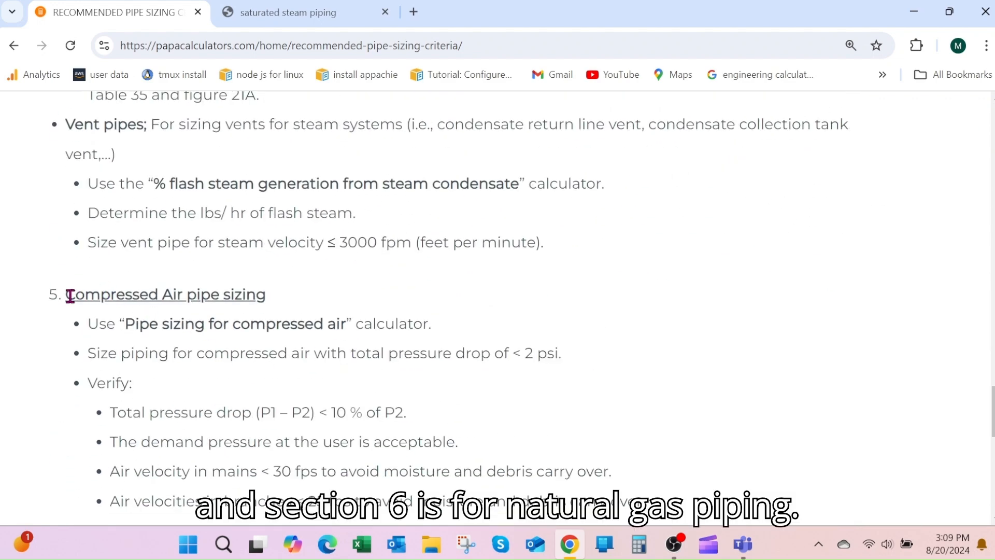
{"action": "scroll", "coordinate": [280, 316], "scroll_direction": "down", "scroll_amount": 2}
{"action": "scroll", "coordinate": [286, 328], "scroll_direction": "down", "scroll_amount": 3}
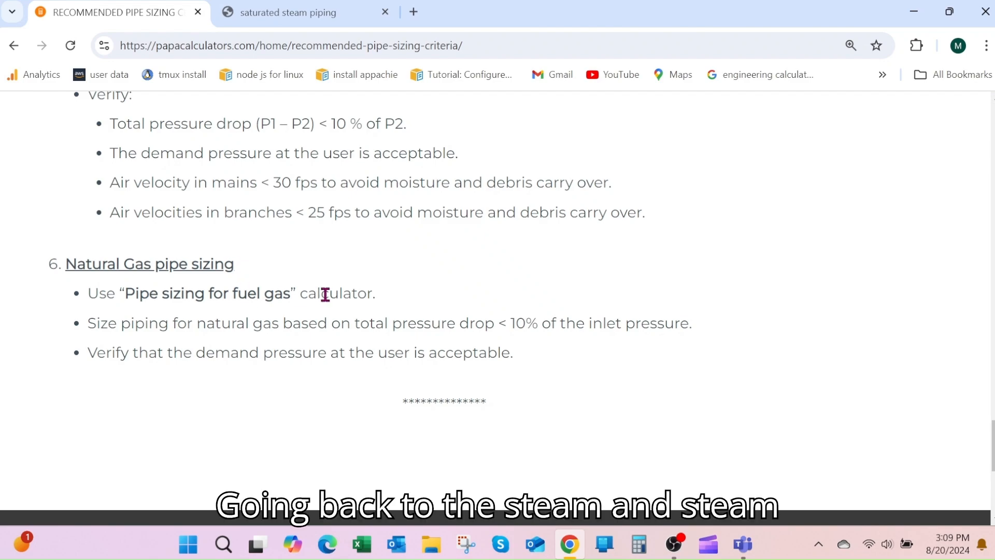
Review the steam distribution criteria in section 4, highlighting the recommendations on steam velocity and component pressure drop.
{"action": "scroll", "coordinate": [375, 335], "scroll_direction": "up", "scroll_amount": 6}
{"action": "scroll", "coordinate": [368, 315], "scroll_direction": "up", "scroll_amount": 15}
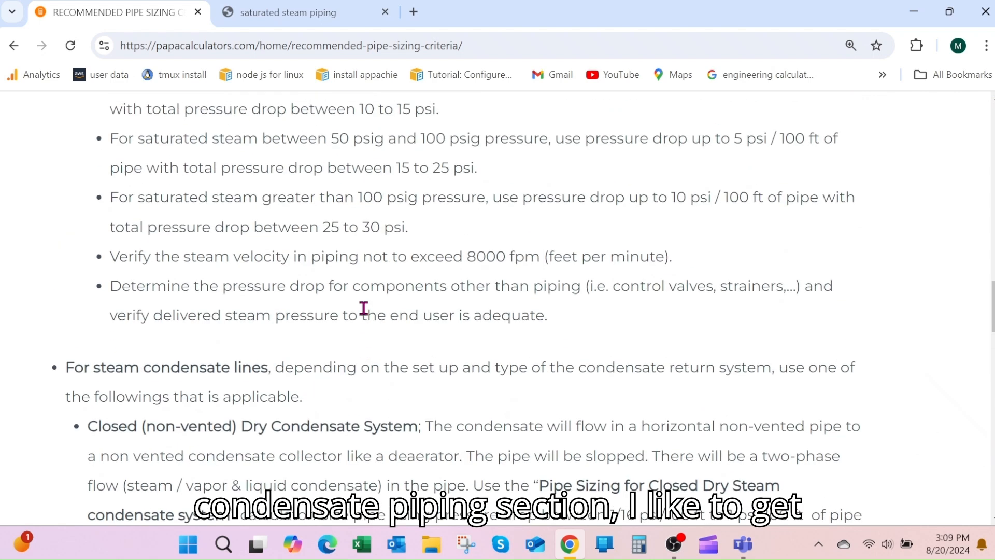
{"action": "scroll", "coordinate": [363, 308], "scroll_direction": "up", "scroll_amount": 5}
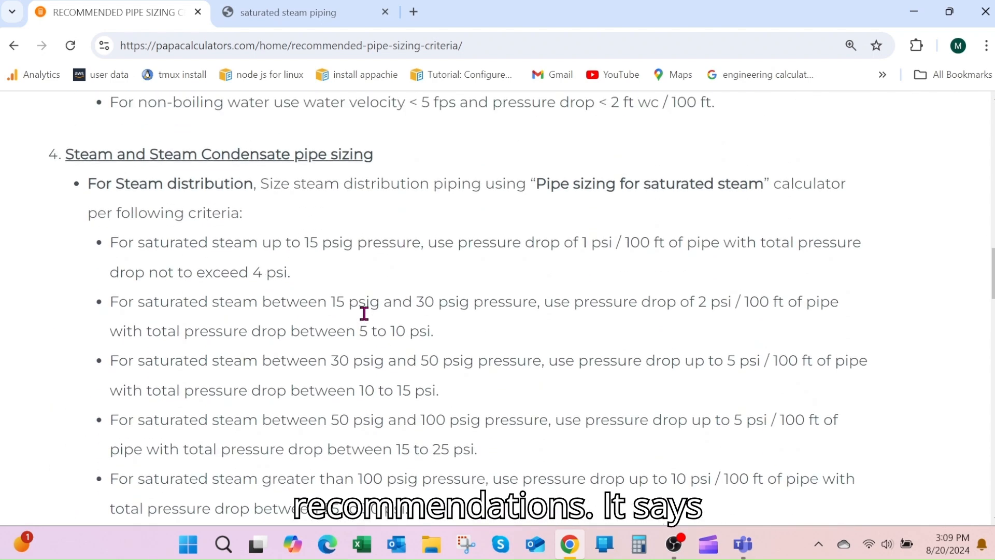
{"action": "scroll", "coordinate": [364, 313], "scroll_direction": "down", "scroll_amount": 5}
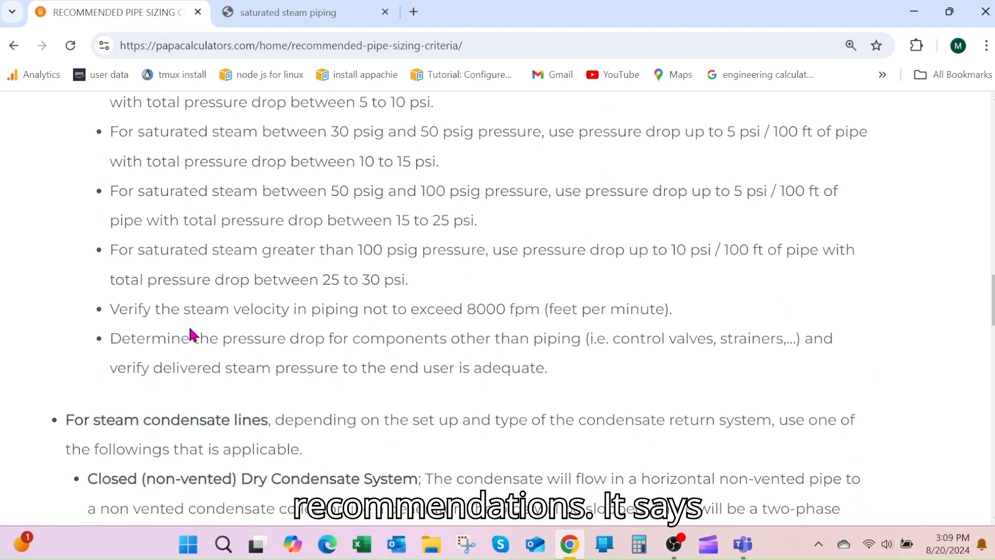
{"action": "left_click_drag", "start_coordinate": [111, 302], "coordinate": [548, 382]}
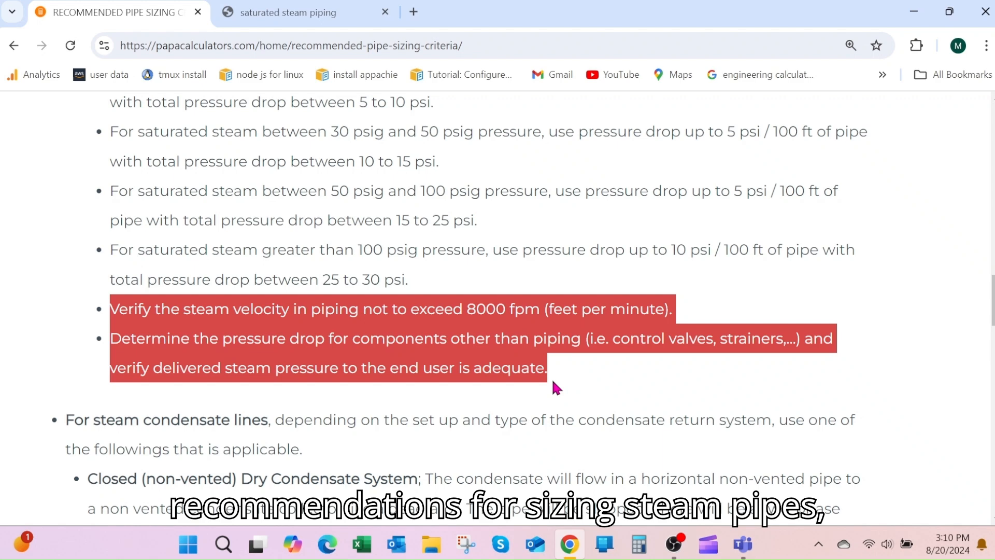
{"action": "scroll", "coordinate": [391, 292], "scroll_direction": "up", "scroll_amount": 2}
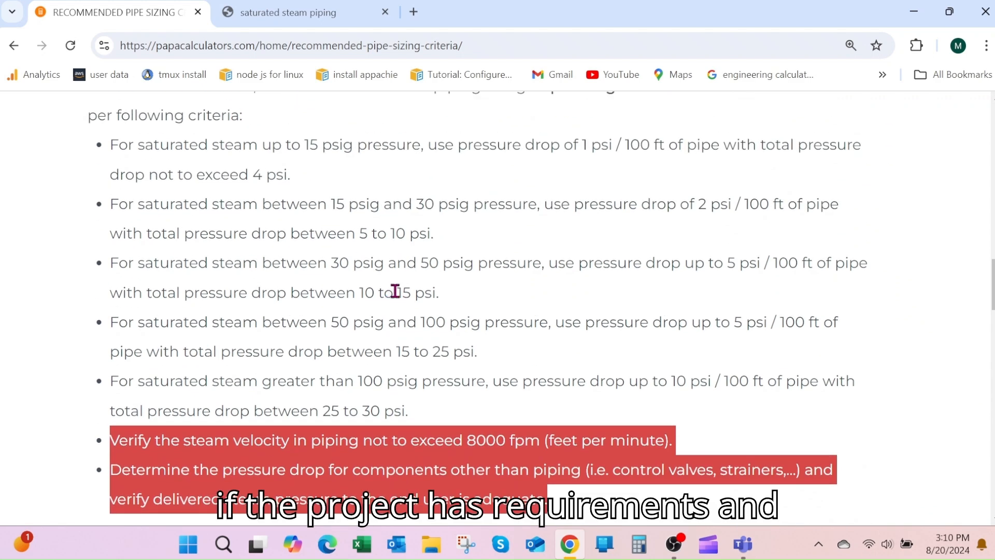
{"action": "scroll", "coordinate": [392, 294], "scroll_direction": "up", "scroll_amount": 1}
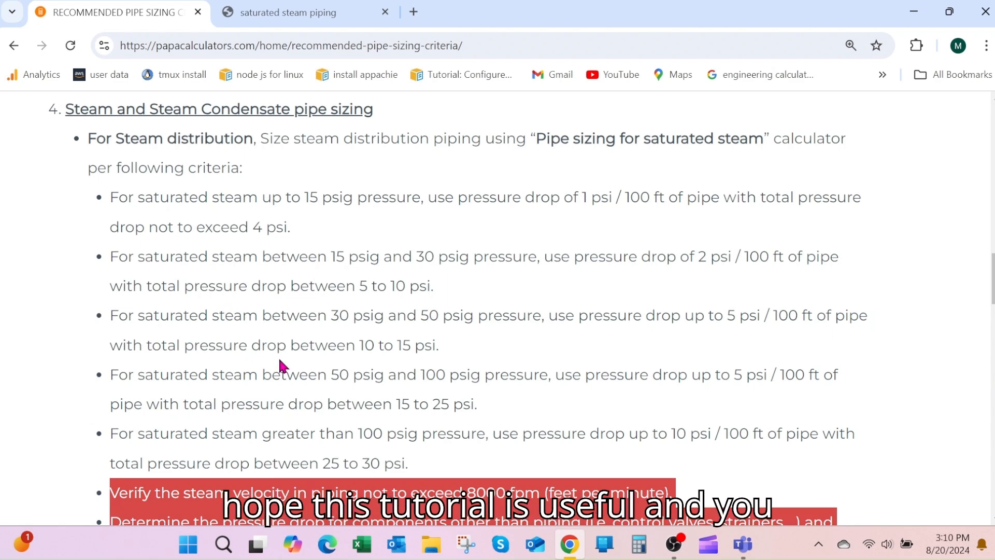
Reopen the recently closed Engineering Calculators home page and reduce its page zoom to 90%.
{"action": "left_click", "coordinate": [12, 11]}
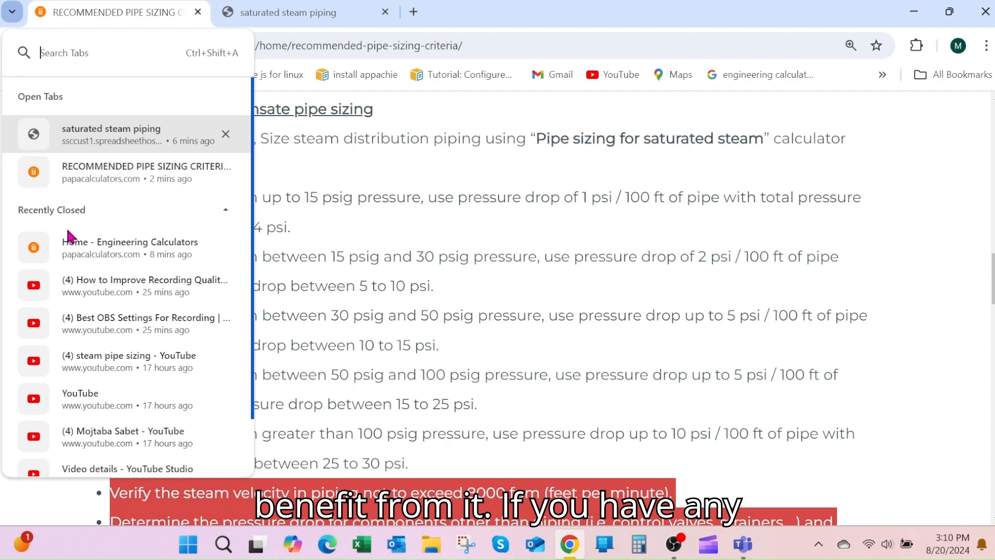
{"action": "left_click", "coordinate": [98, 248]}
{"action": "scroll", "coordinate": [844, 344], "scroll_direction": "down", "scroll_amount": 3}
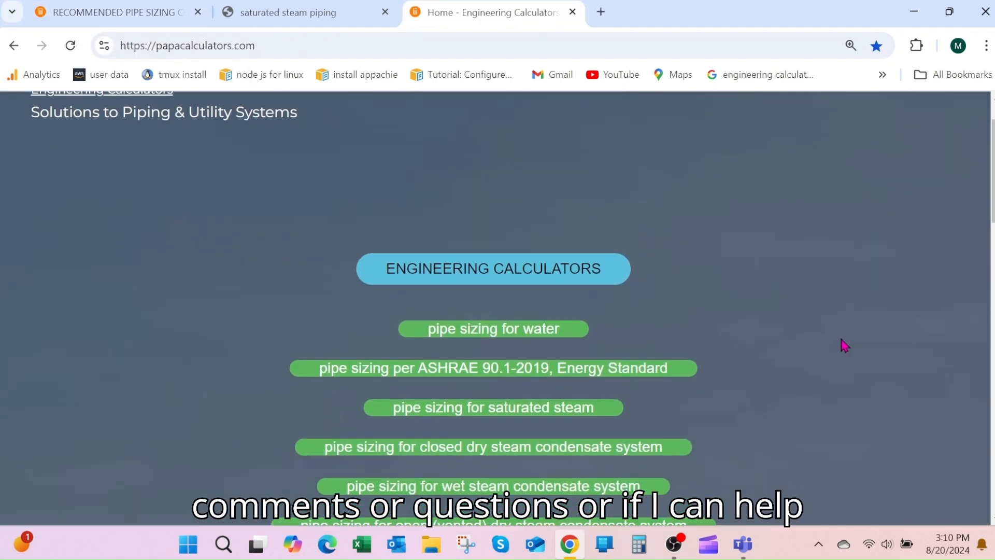
{"action": "key", "text": "ctrl+minus"}
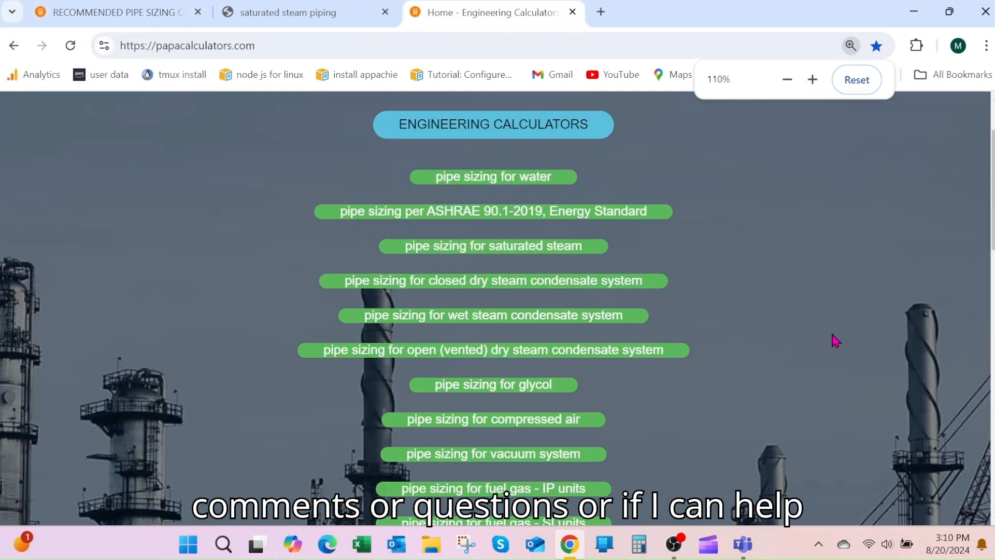
{"action": "key", "text": "ctrl+minus"}
{"action": "key", "text": "ctrl+minus"}
{"action": "scroll", "coordinate": [834, 339], "scroll_direction": "up", "scroll_amount": 3}
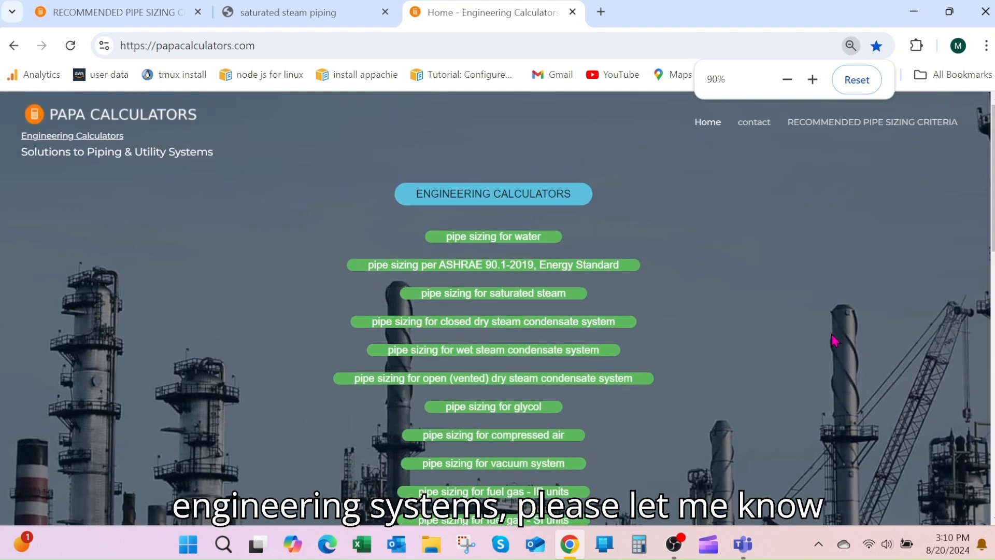